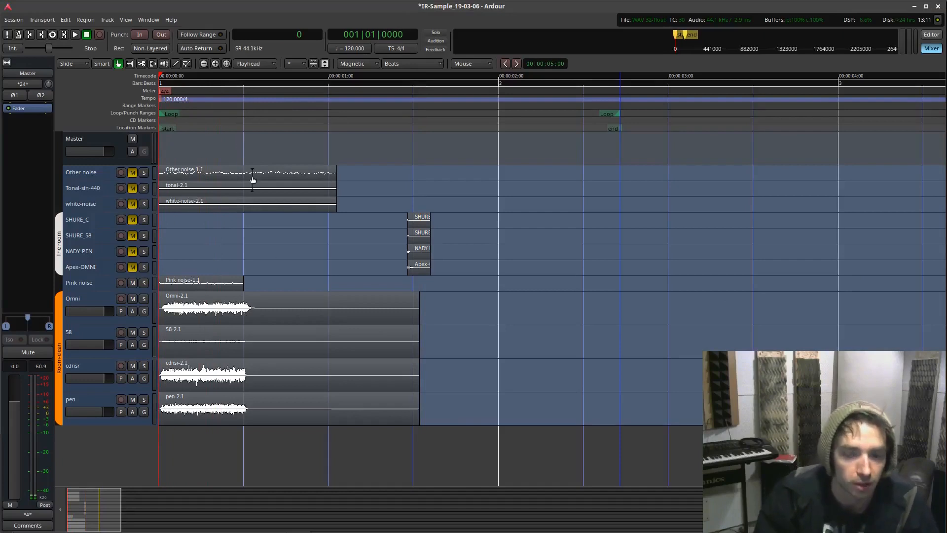
Step: Select the Other noise, Tonal-sin-440 and white-noise tracks one after another to review the test signals
key("=")
key("=")
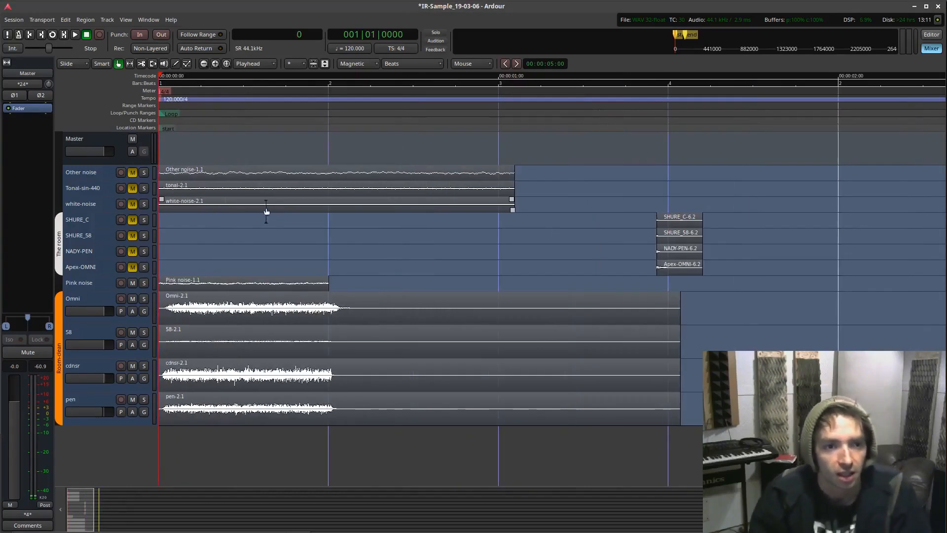
left_click(93, 176)
left_click(94, 190)
left_click(94, 204)
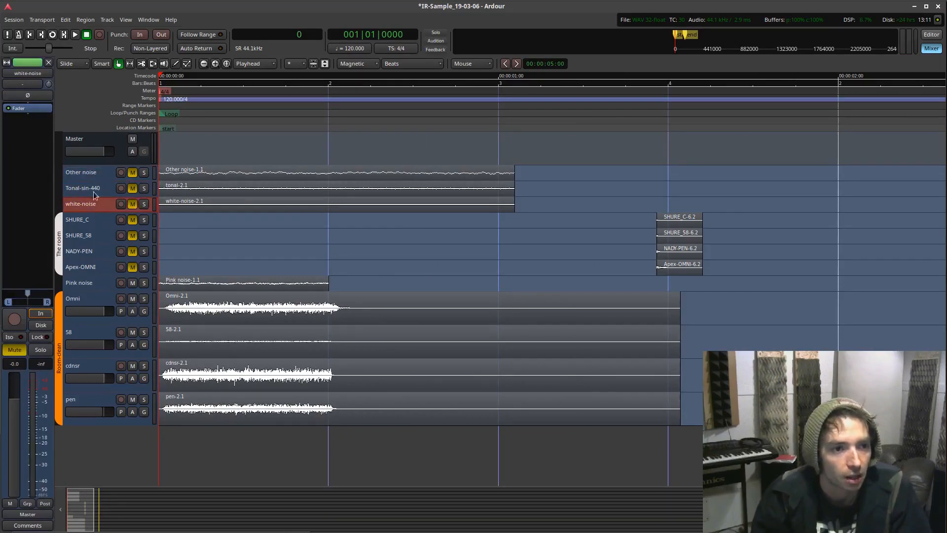
left_click(276, 252)
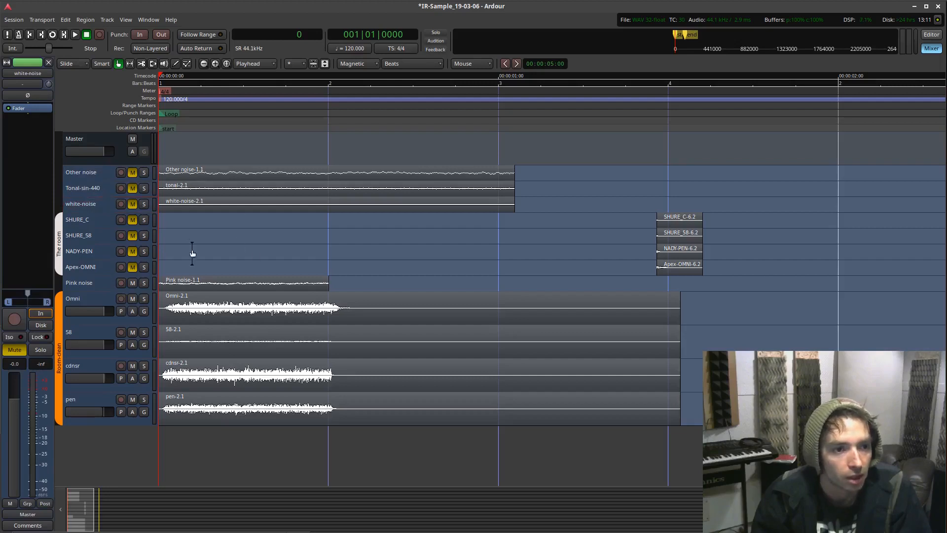
Step: Move the Pink noise track up so it sits directly below white-noise and above the SHURE_C track
left_click(99, 284)
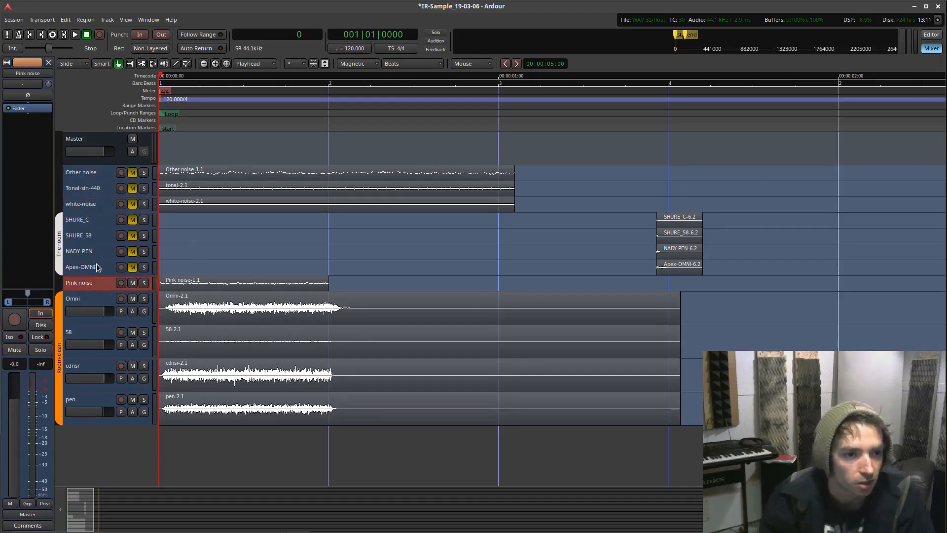
key("ctrl+Up")
key("ctrl+Up")
key("ctrl+Up")
key("ctrl+Up")
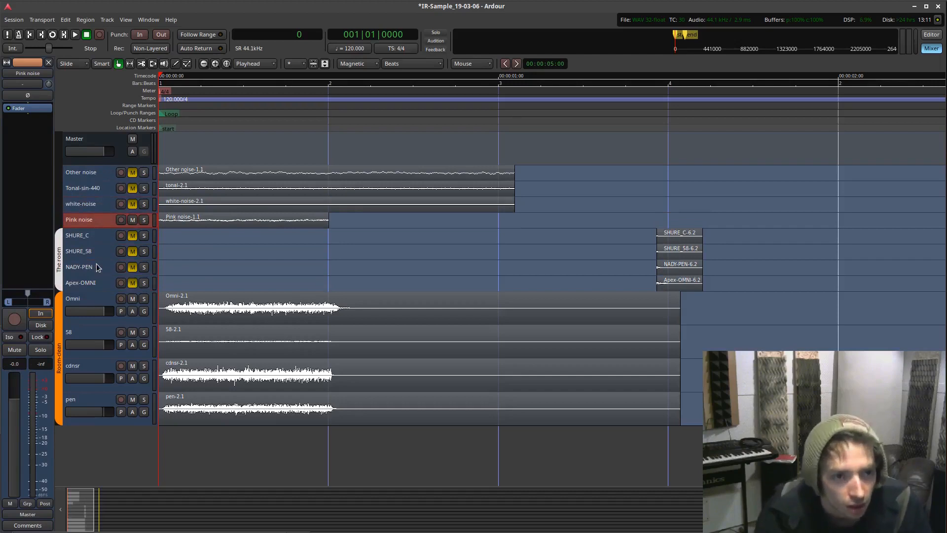
Step: Solo the Pink noise track and play a short part of it
left_click(144, 220)
key("space")
key("space")
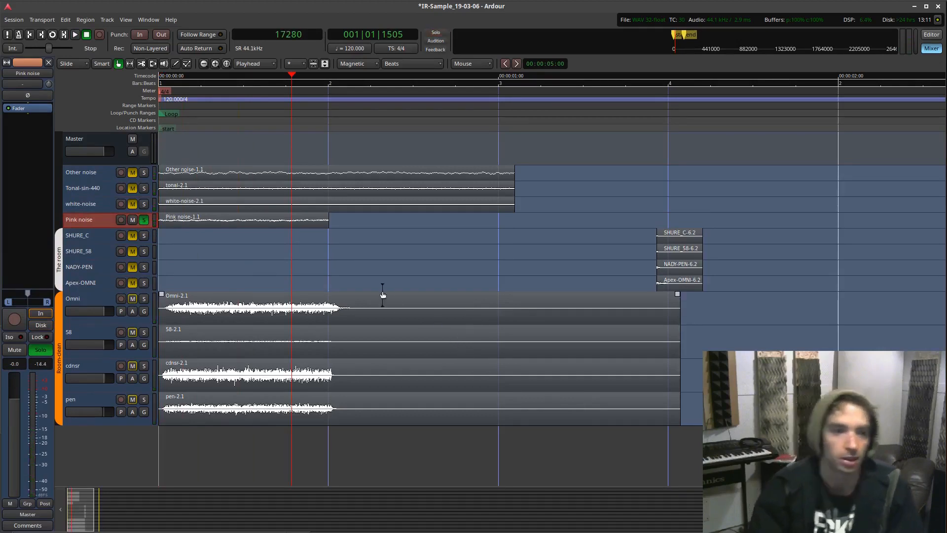
Step: Unsolo and mute the Pink noise track, then solo the Room-clean group and play its recordings from within the noise burst
left_click_drag(273, 85, 228, 79)
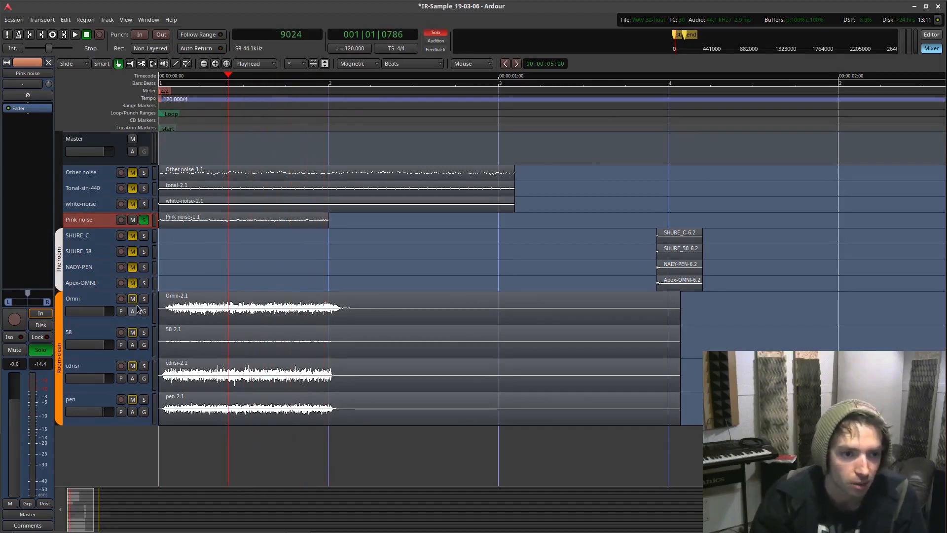
left_click(144, 219)
left_click(132, 220)
left_click(143, 298)
key("space")
key("space")
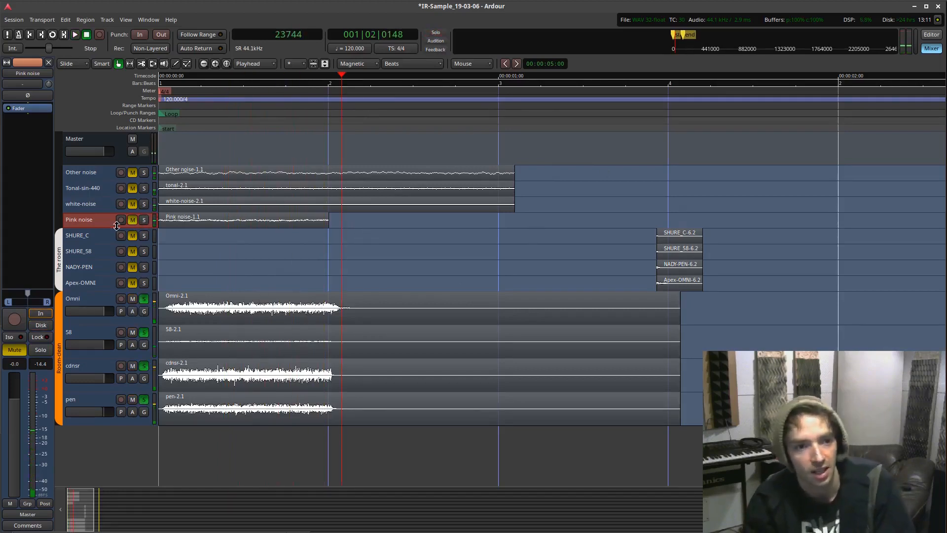
Step: Alternate the solo between the Pink noise track and the Room-clean group, playing each one to compare them
left_click(143, 219)
left_click(144, 298)
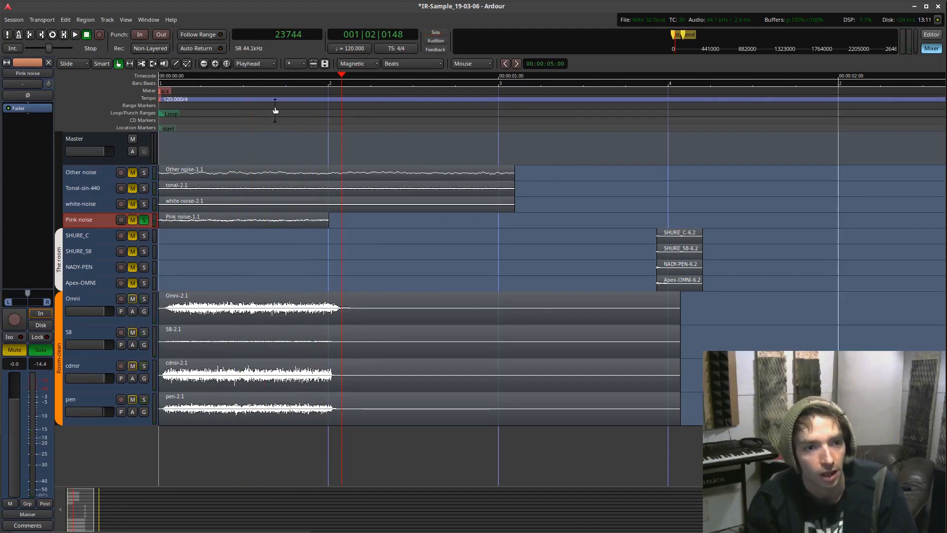
key("Home")
key("space")
key("space")
left_click(143, 332)
left_click(144, 220)
key("space")
key("space")
left_click(276, 83)
key("space")
key("space")
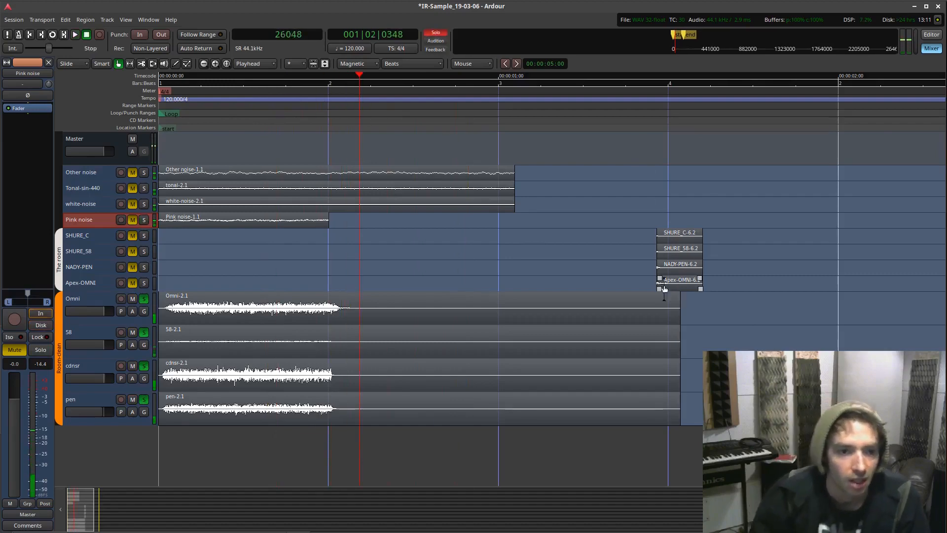
Step: Set the snap mode to No Grid and place the playhead at about sample 22280, just past the end of the Pink noise region
left_click(327, 84)
key("equal")
key("equal")
key("equal")
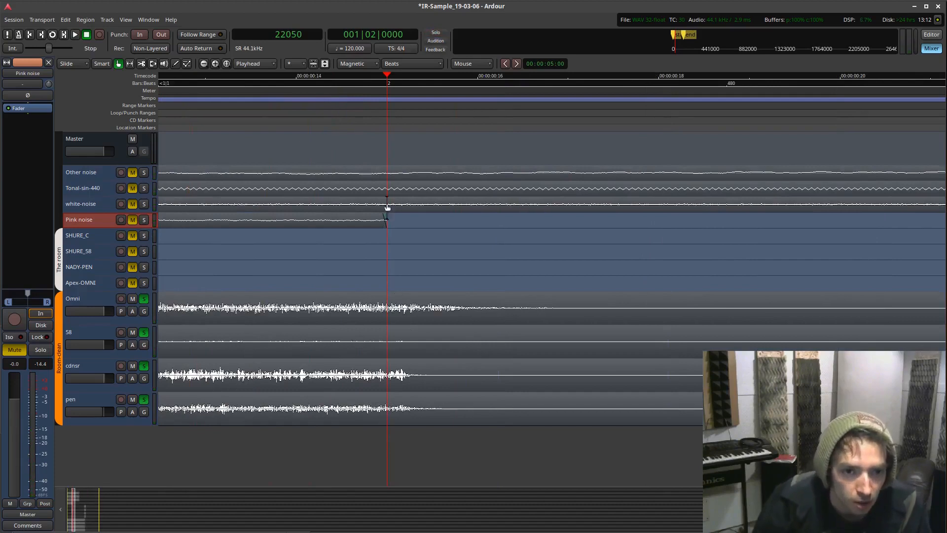
left_click(388, 82)
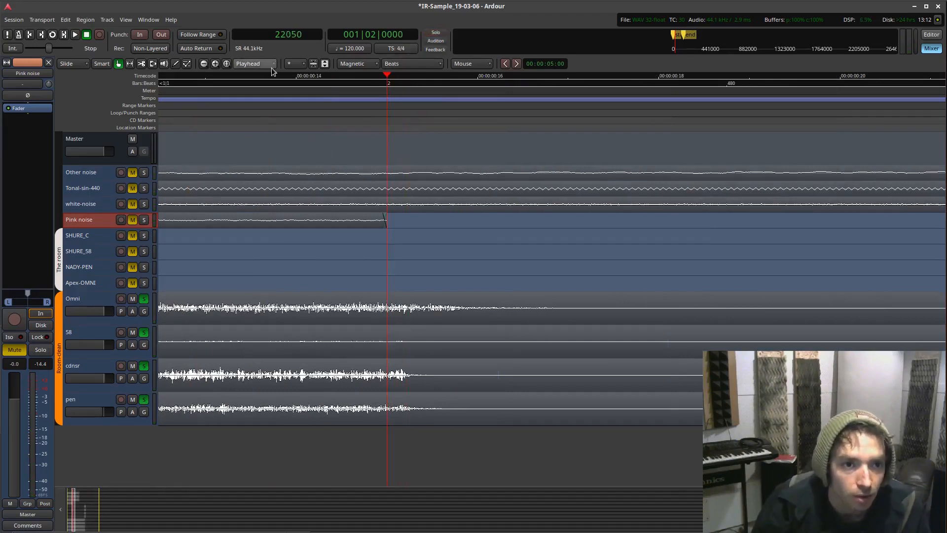
left_click(371, 67)
left_click(362, 44)
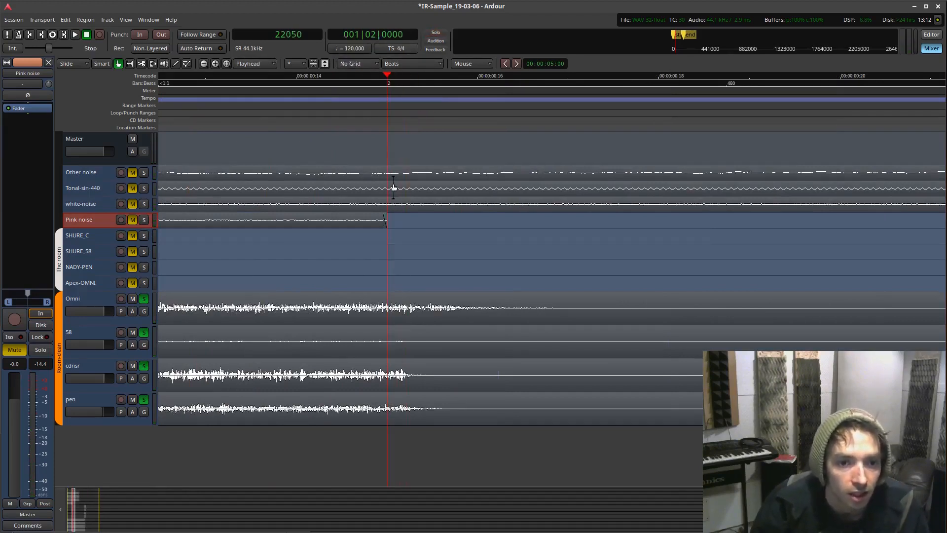
left_click(388, 77)
left_click_drag(390, 75, 401, 75)
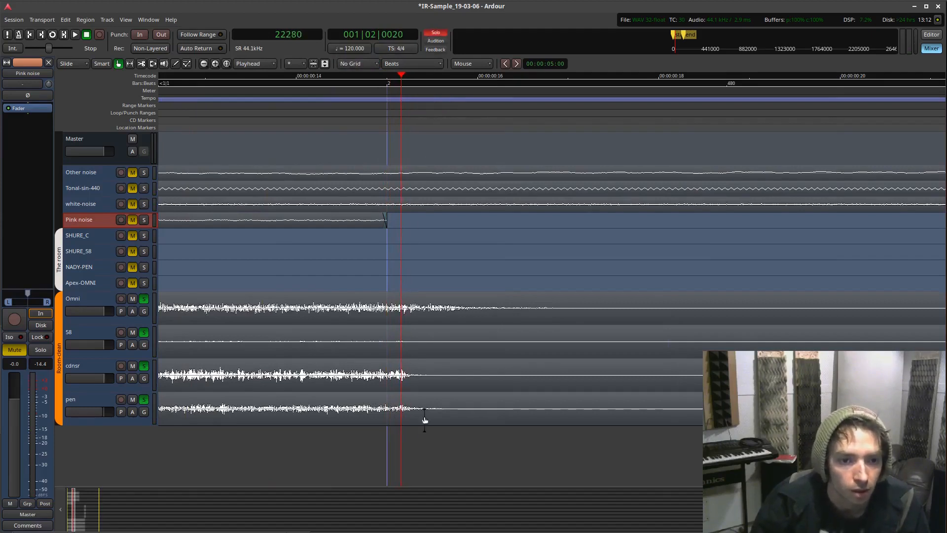
Step: Split the four Room-clean regions at the playhead and delete the parts before it
left_click(402, 376)
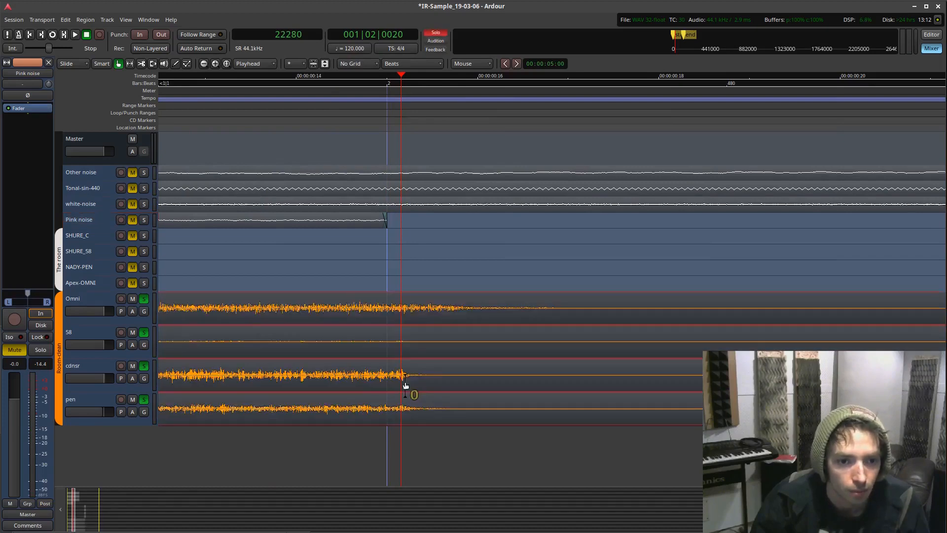
key("s")
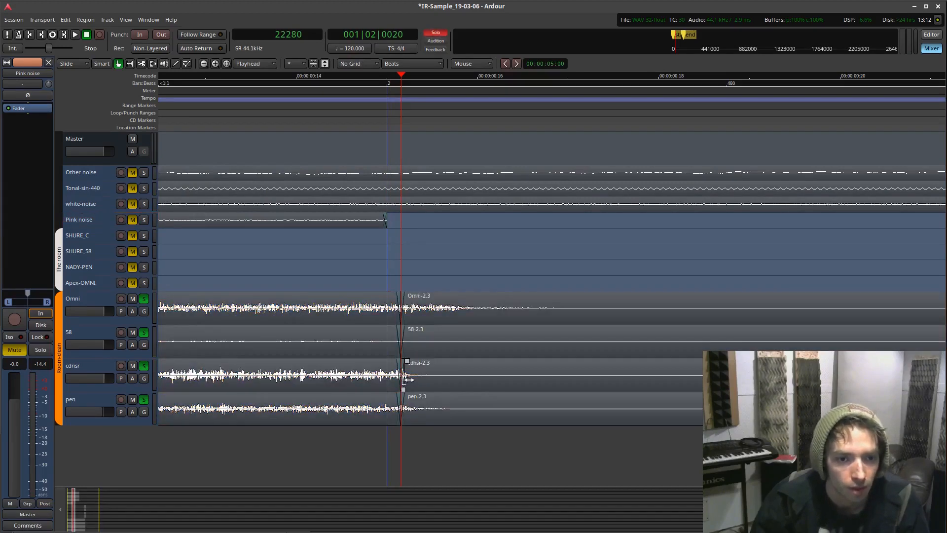
key("s")
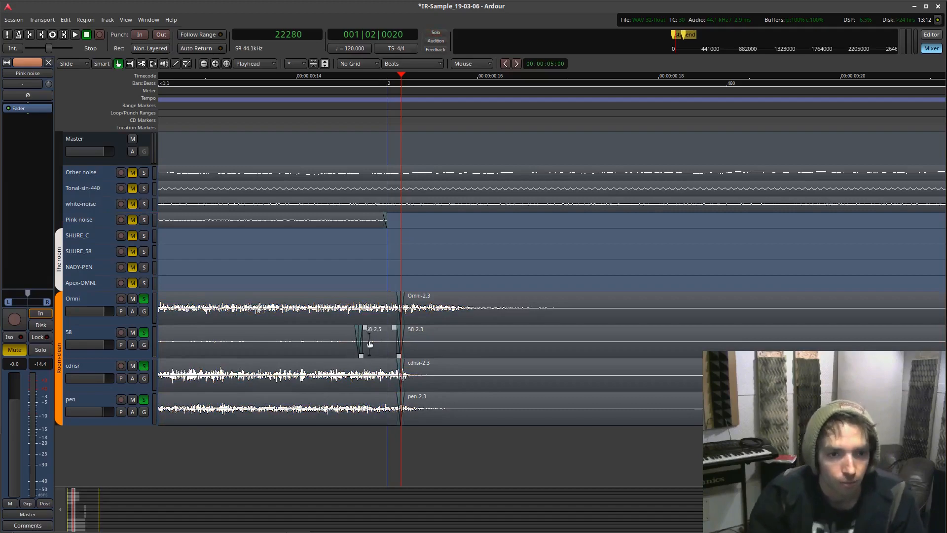
key("ctrl+z")
left_click(378, 317)
key("Delete")
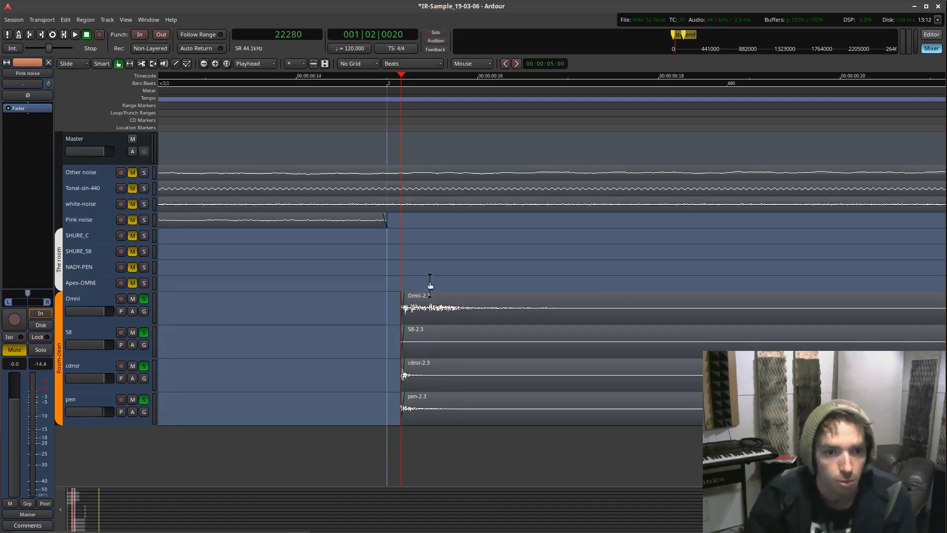
Step: Trim the ends of the remaining Room-clean regions to about a quarter second of length and move them to the session start
scroll(442, 291, "down", 5)
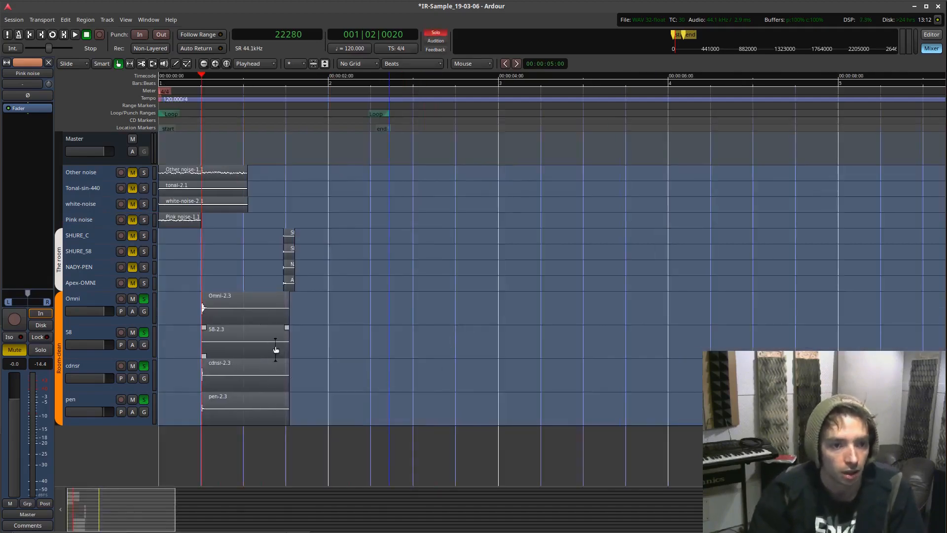
left_click(276, 316)
left_click_drag(283, 316, 226, 311)
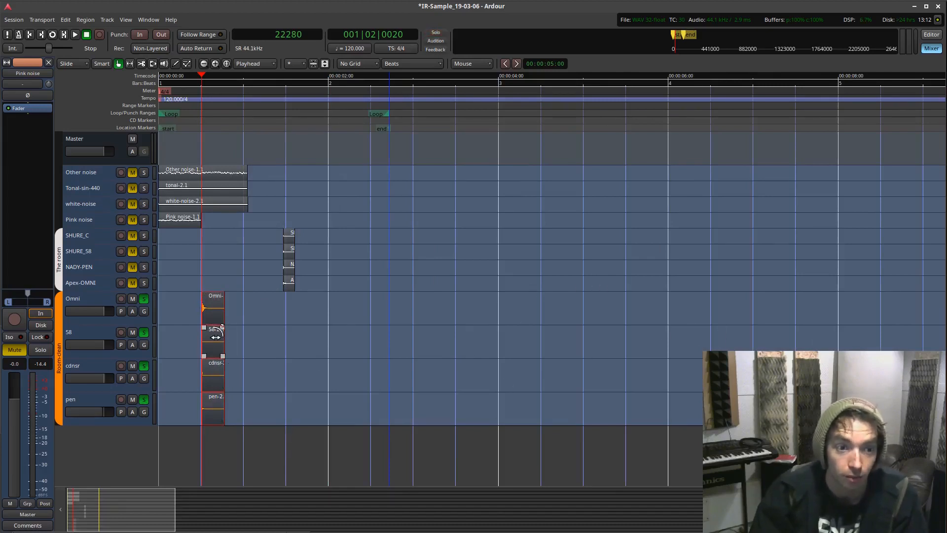
left_click_drag(215, 323, 171, 323)
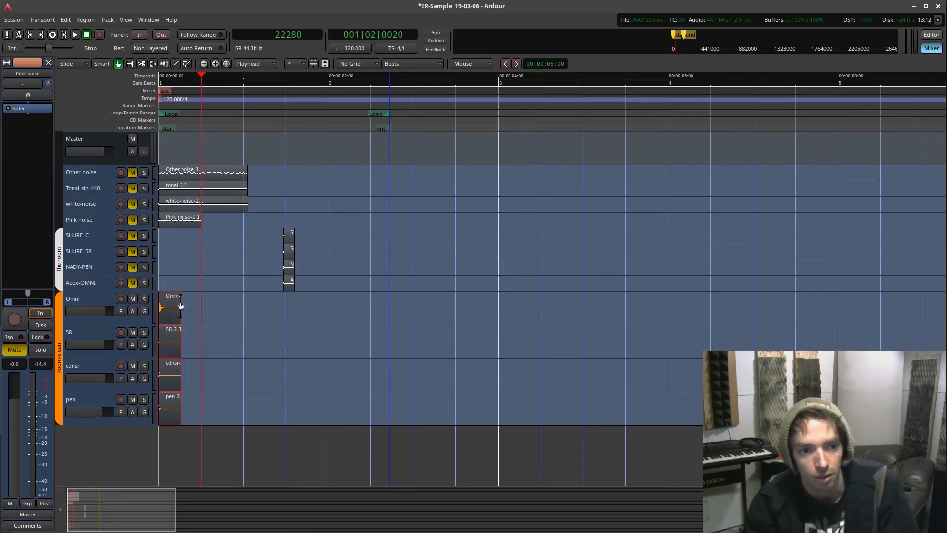
Step: Mute the Room-clean group and move the four regions of The room group to the session start
left_click(132, 298)
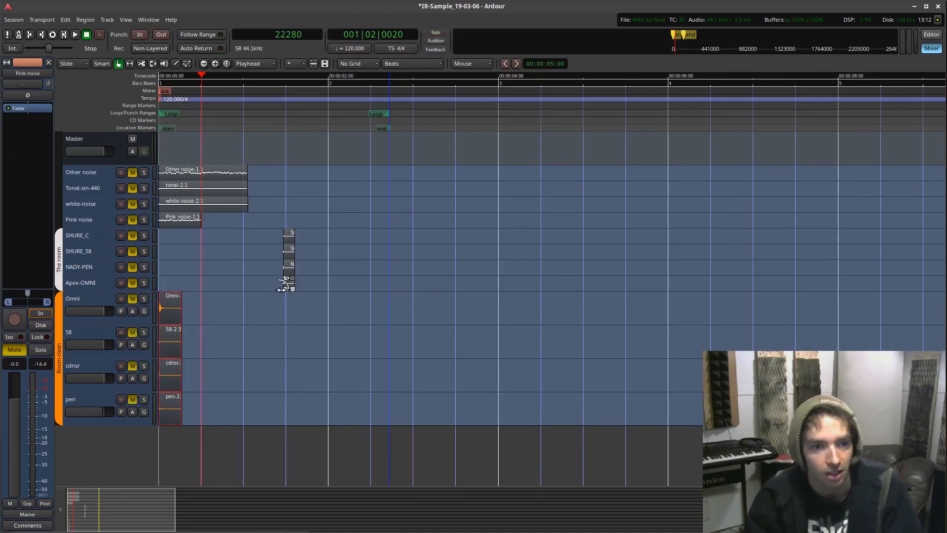
scroll(277, 286, "up", 2)
left_click_drag(335, 282, 438, 284)
left_click(412, 88)
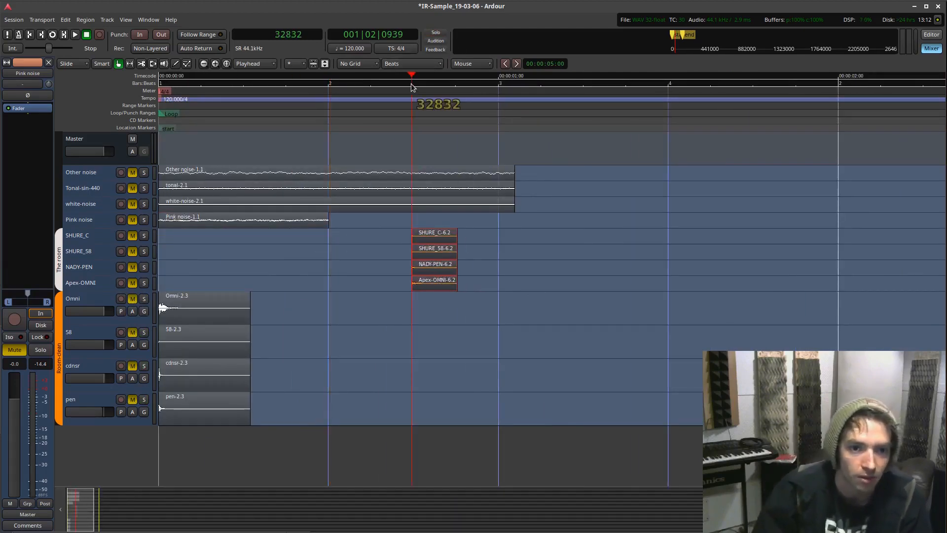
left_click_drag(439, 244, 126, 233)
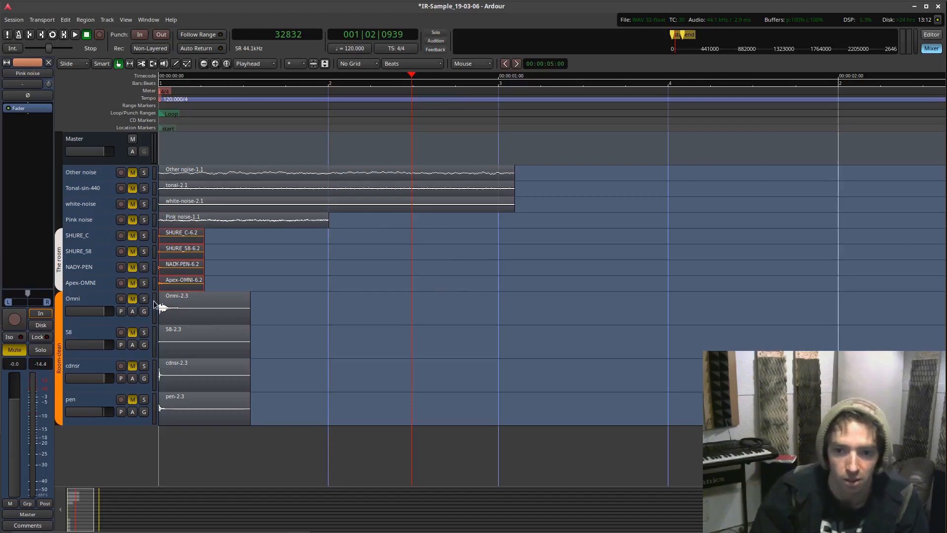
key("Escape")
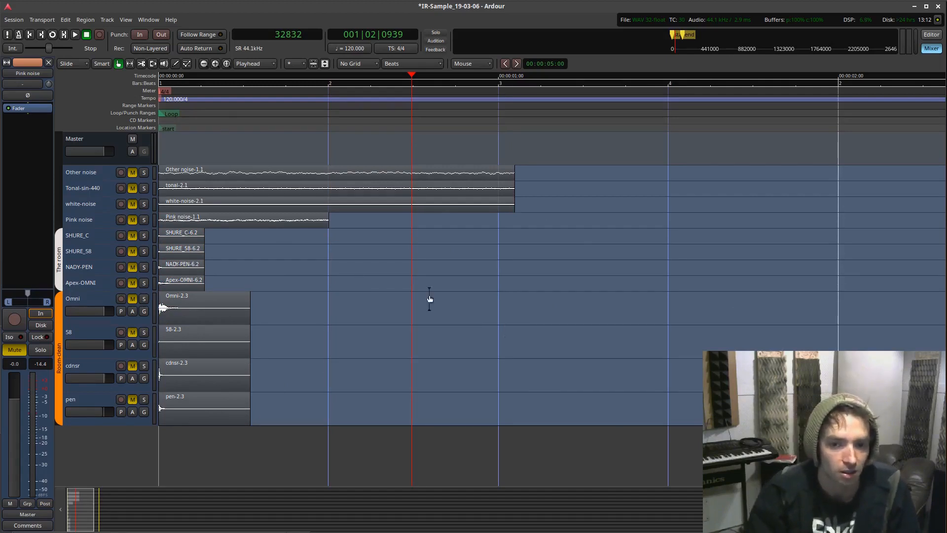
left_click(210, 220)
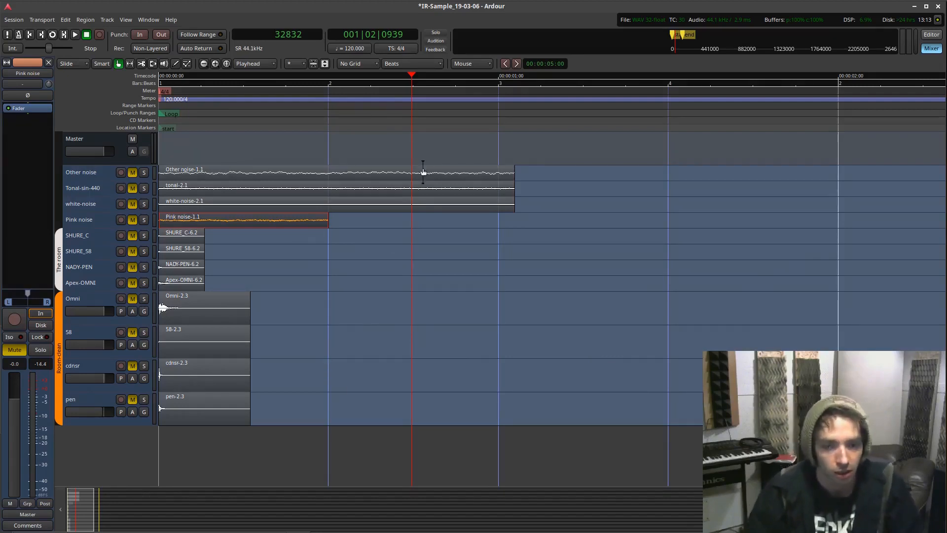
scroll(463, 248, "down", 1, "ctrl")
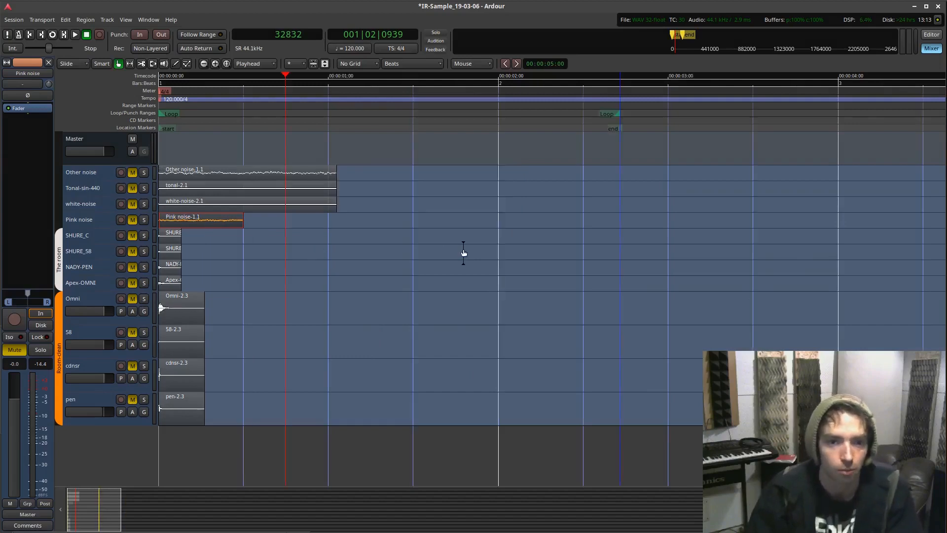
scroll(463, 248, "up", 1, "ctrl")
scroll(314, 268, "left", 5)
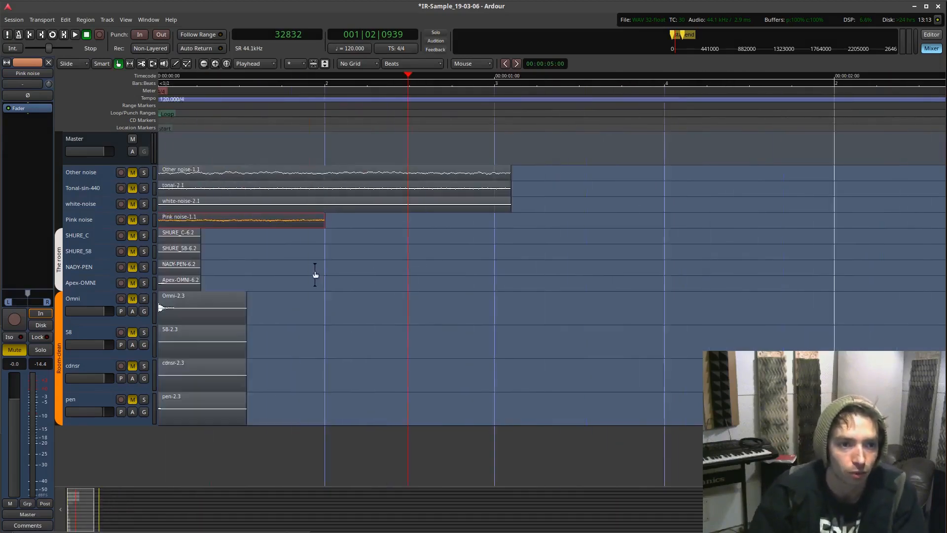
Step: Unmute and solo the Tonal-sin-440 track, play it from about sample 6144, and select its region
left_click(132, 187)
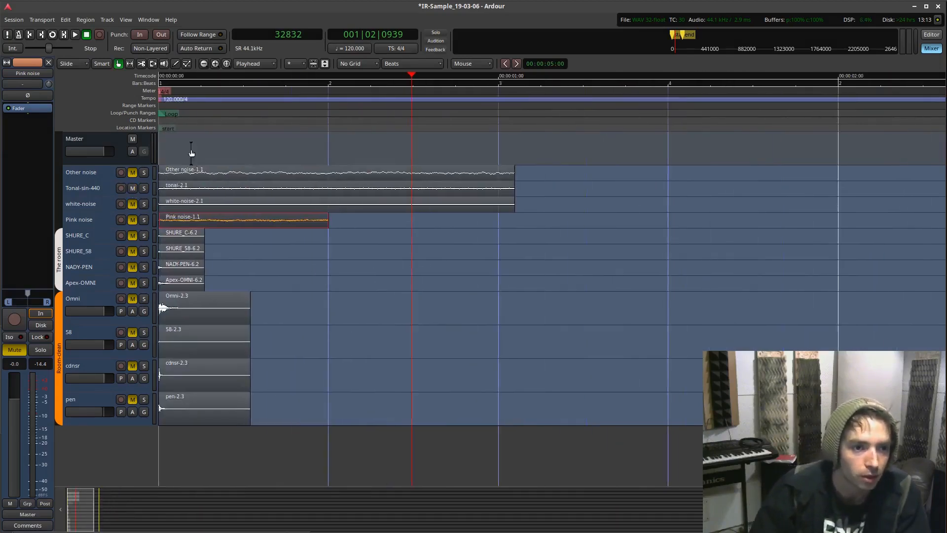
left_click_drag(219, 84, 206, 86)
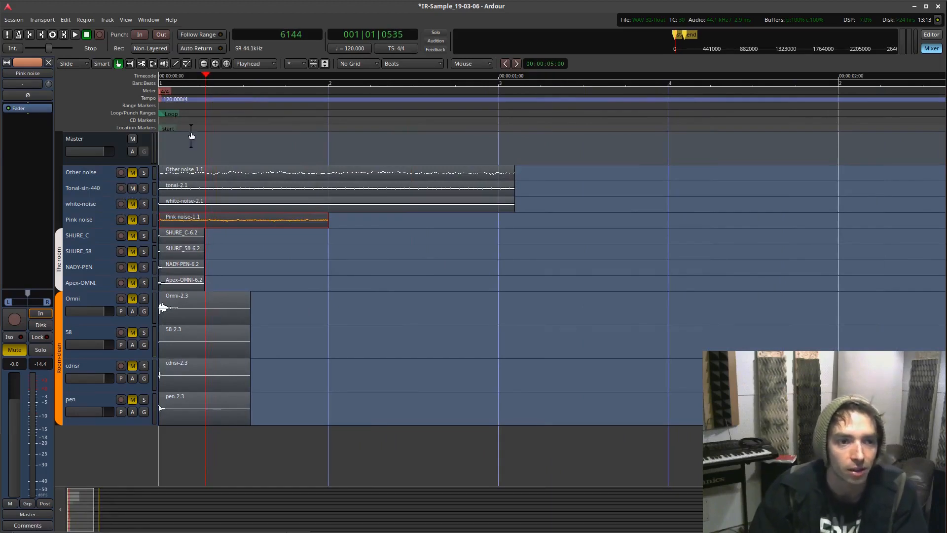
left_click(143, 188)
key("space")
key("space")
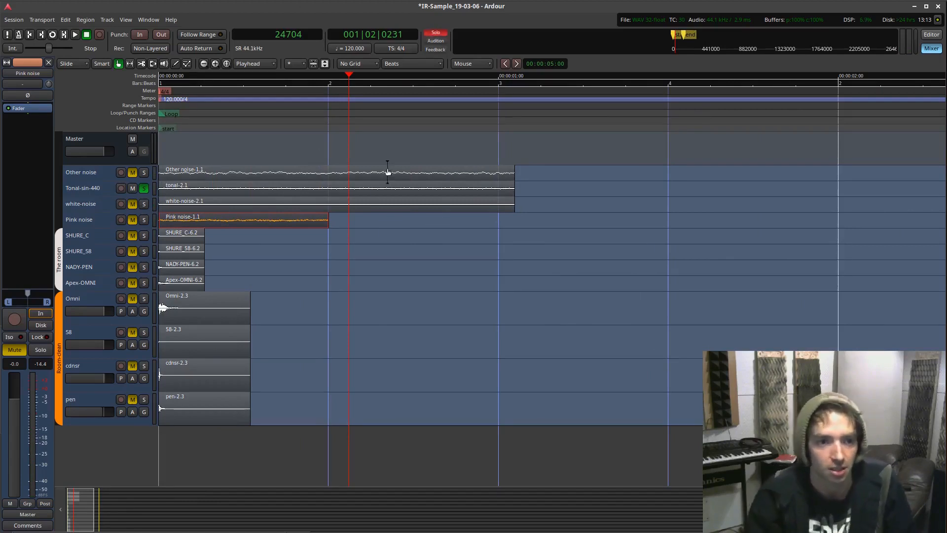
left_click(374, 187)
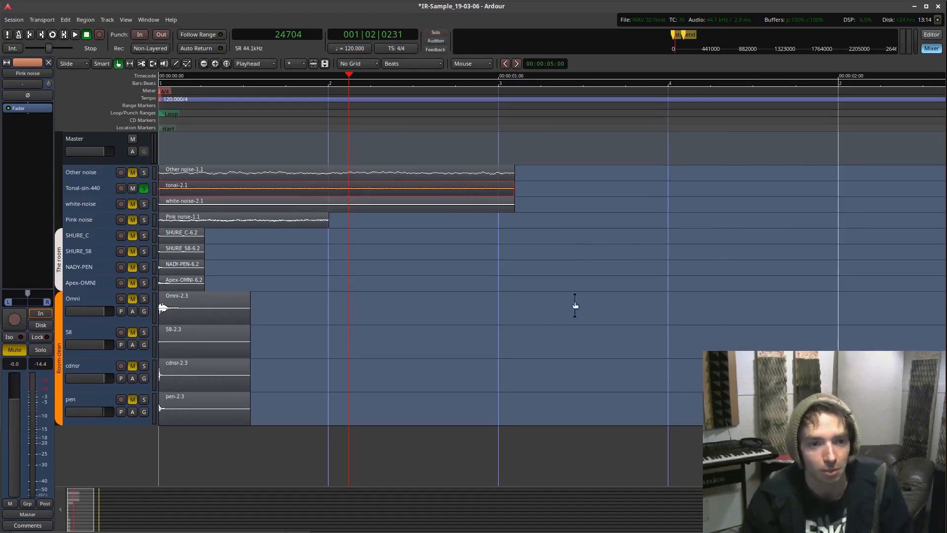
Step: Add one mono audio track named "Gt-" to the upallnight session
left_click_drag(217, 320, 79, 308)
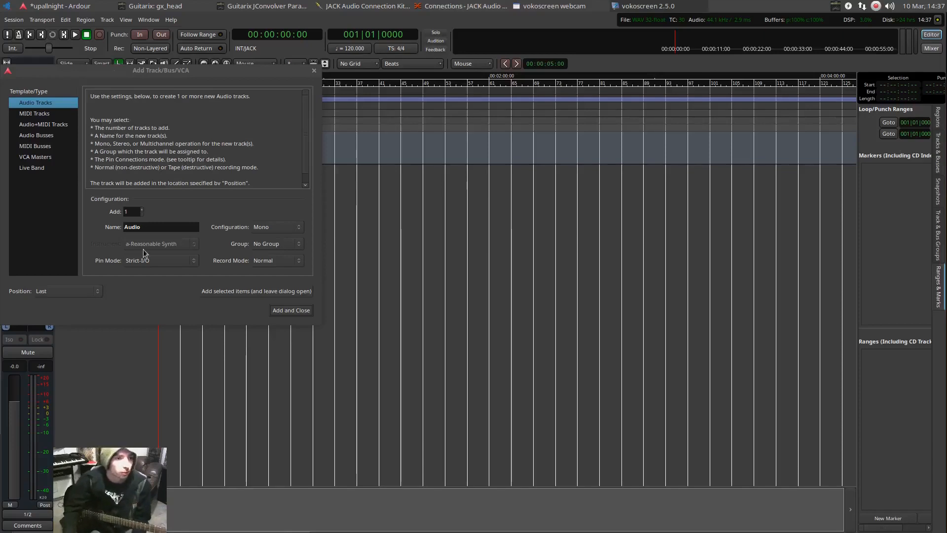
left_click(113, 75)
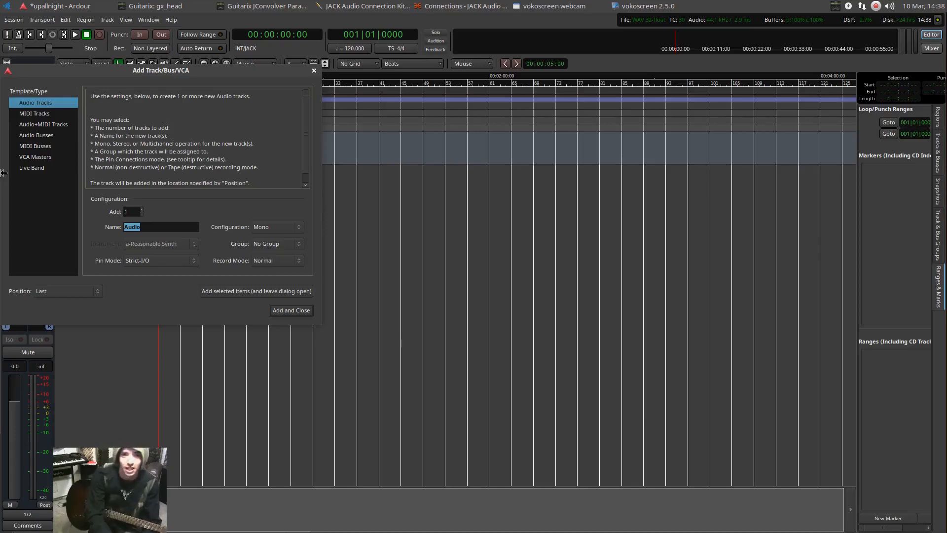
type("Gt")
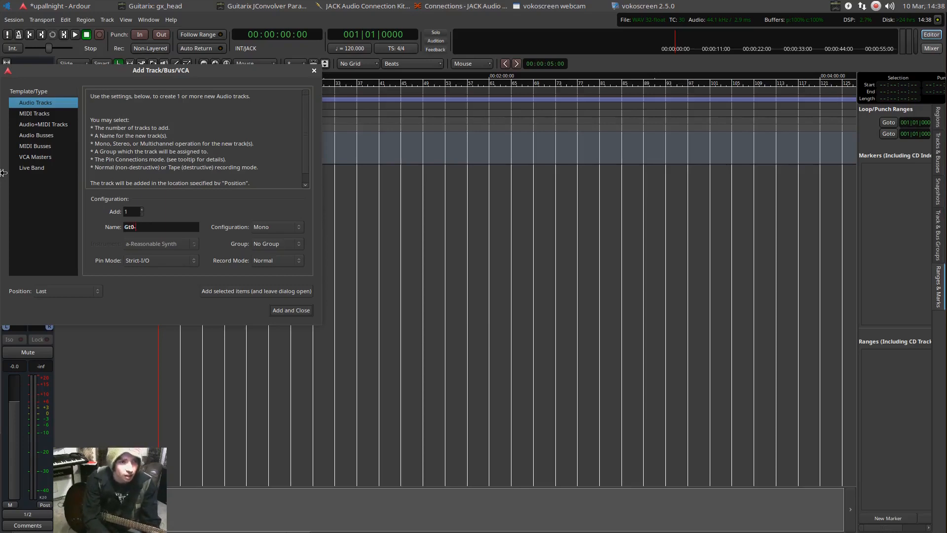
key("Return")
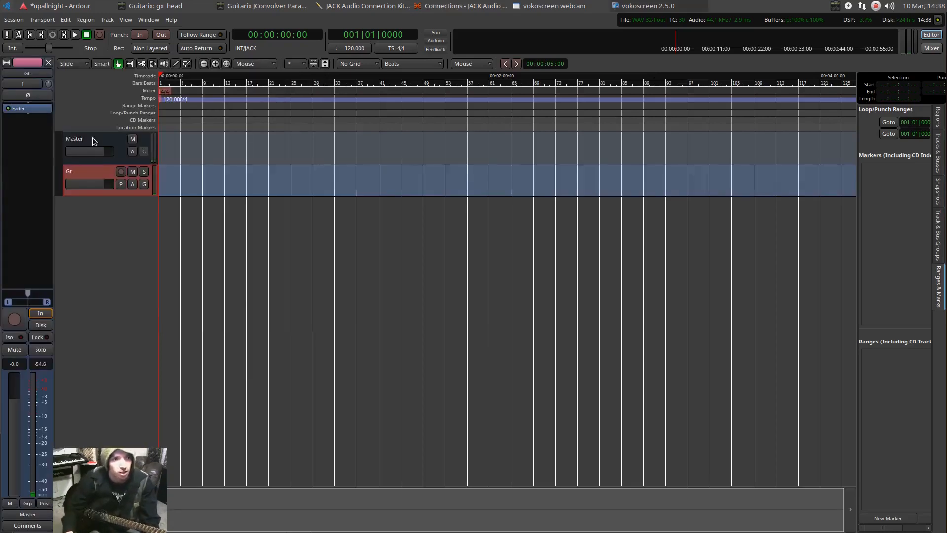
Step: Switch to the JACK Connections window and disconnect system capture_1 from the Gt- track's audio_in 1
left_click(28, 87)
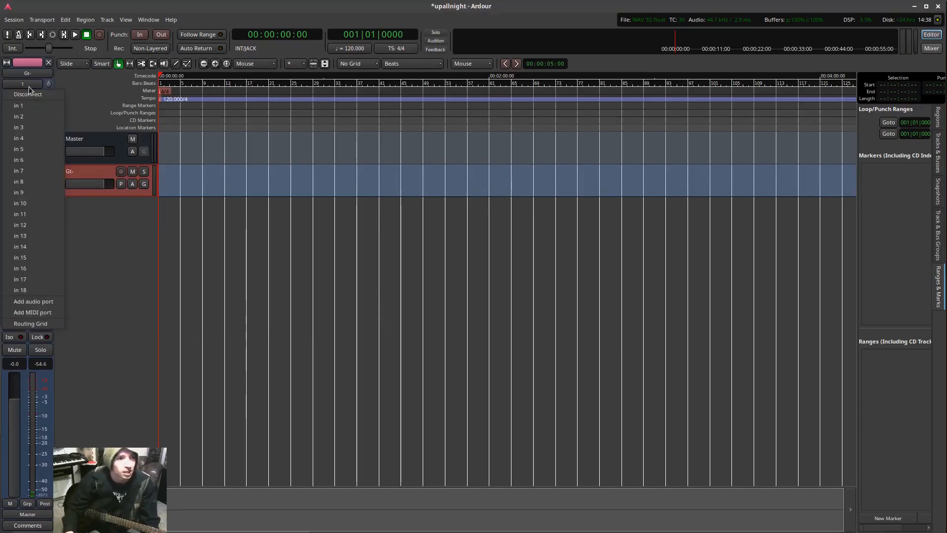
left_click(28, 86)
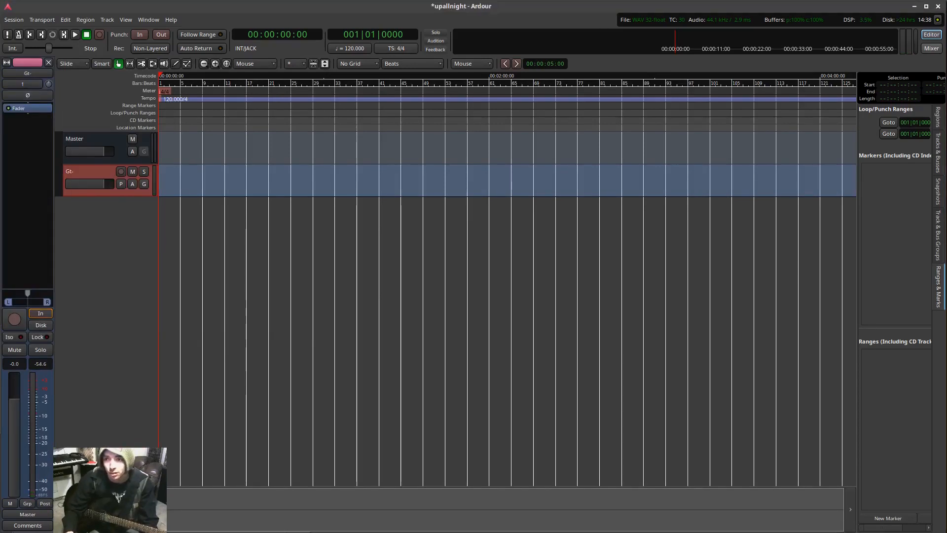
left_click(459, 6)
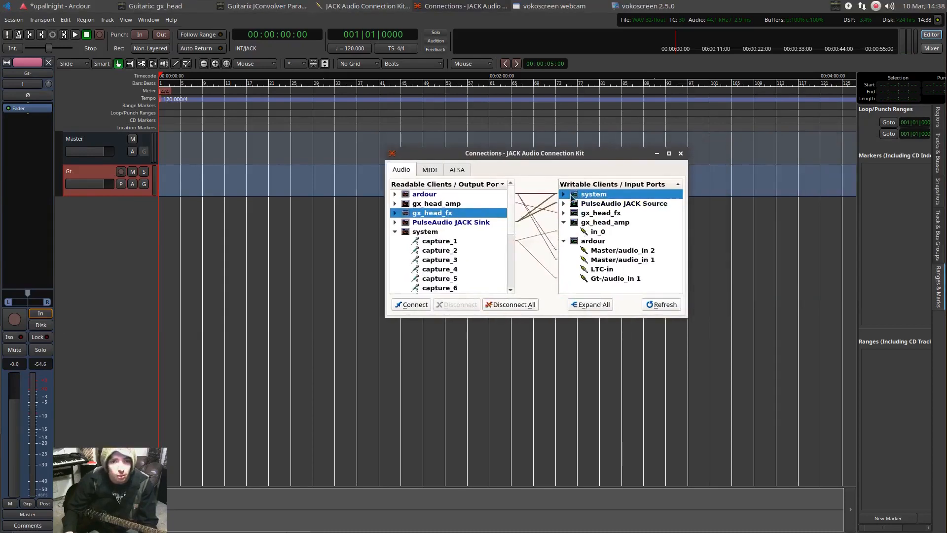
left_click(585, 279)
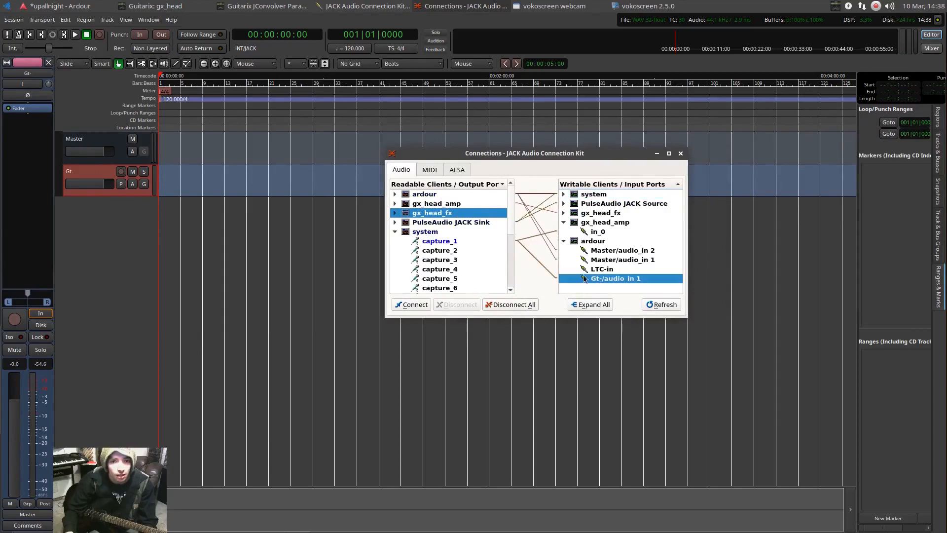
left_click(459, 243)
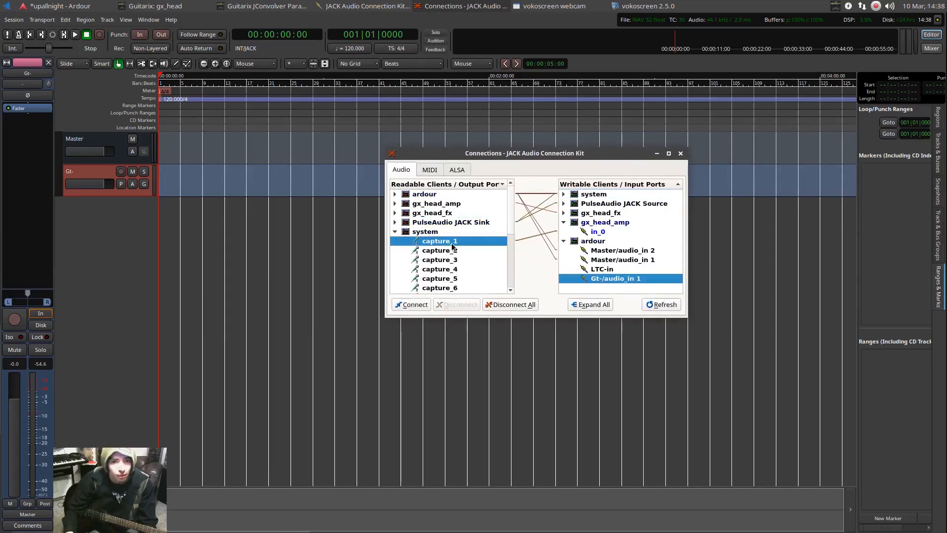
Step: Connect the gx_head_fx output to the Gt- track's audio_in 1 and record-arm the track
left_click(594, 232)
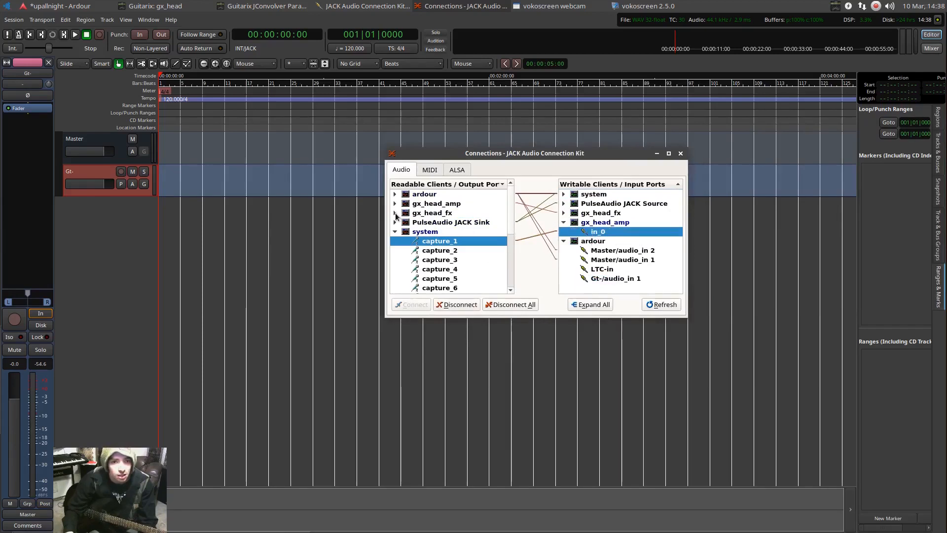
left_click(395, 214)
left_click_drag(446, 215, 602, 280)
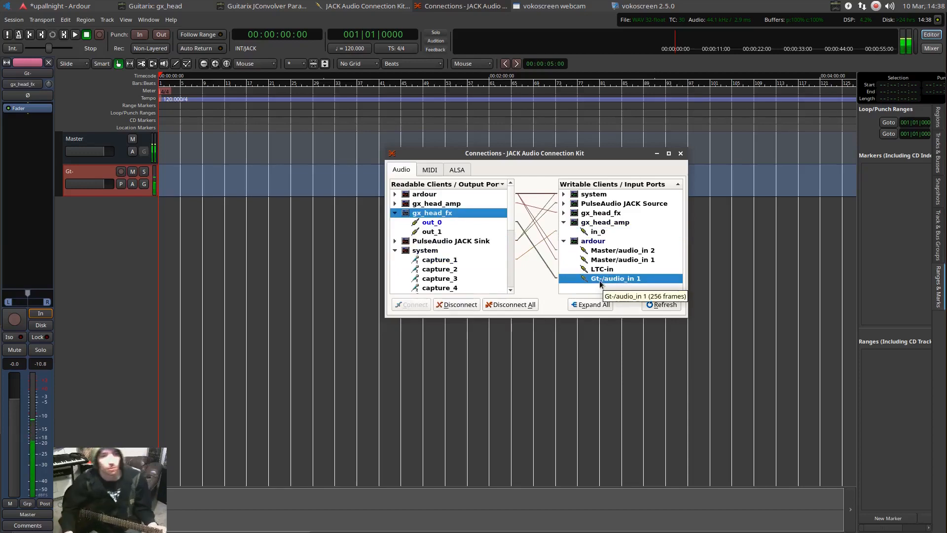
left_click(14, 320)
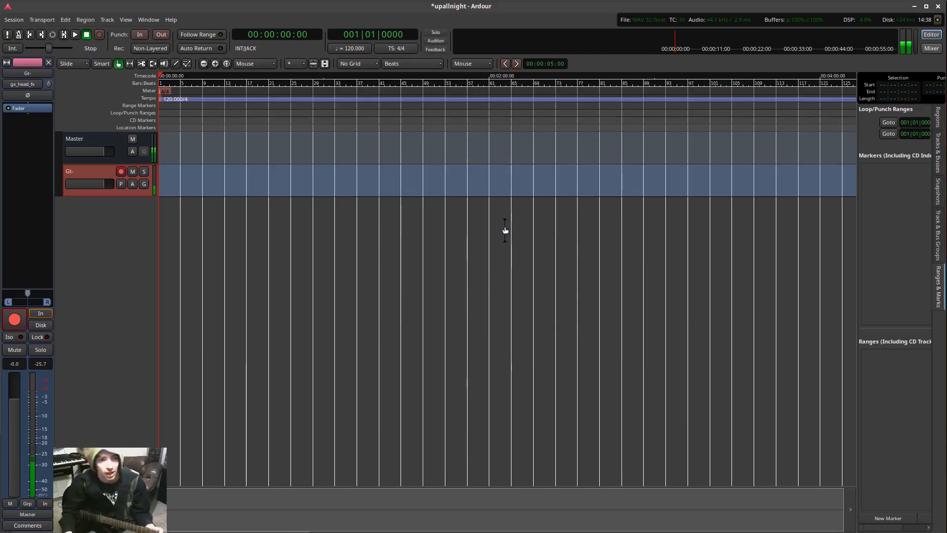
Step: Switch to Guitarix, hide its preset selection and examine the rack from the tuner down to the Convolver
left_click(165, 6)
left_click_drag(528, 150, 213, 99)
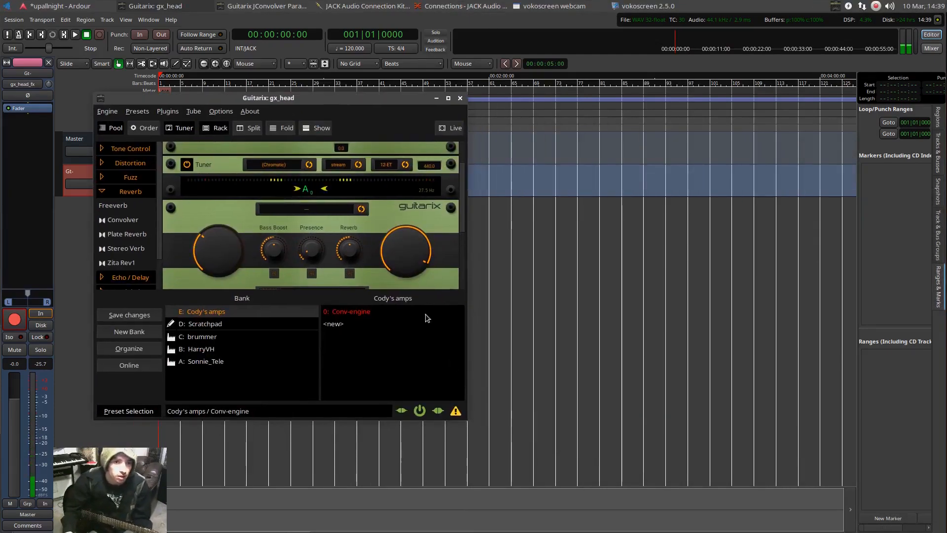
left_click_drag(411, 370, 469, 322)
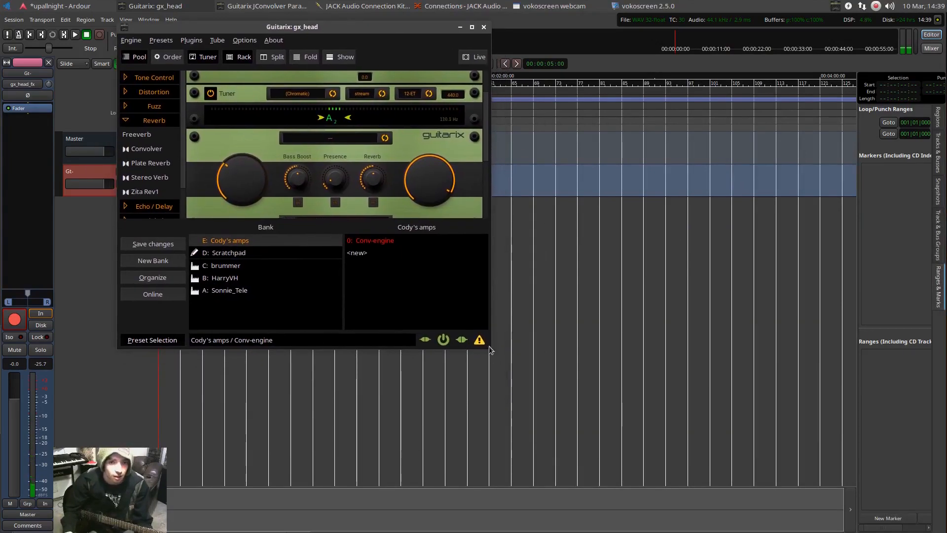
left_click_drag(420, 267, 451, 296)
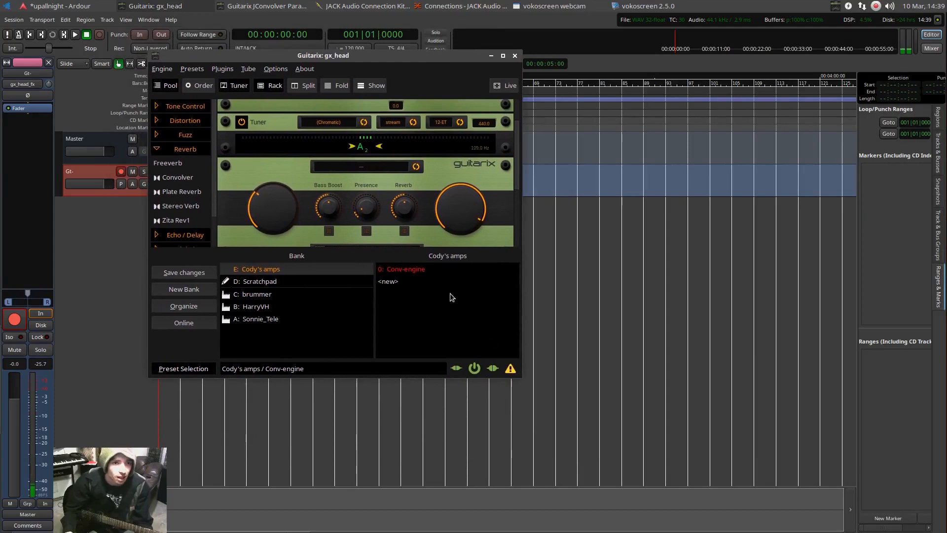
left_click(165, 369)
scroll(363, 263, "up", 2)
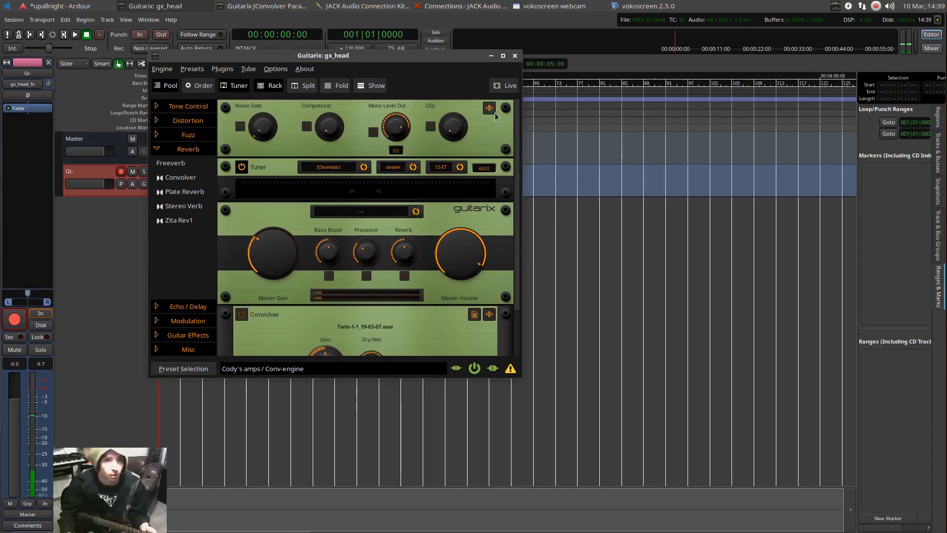
scroll(365, 280, "down", 3)
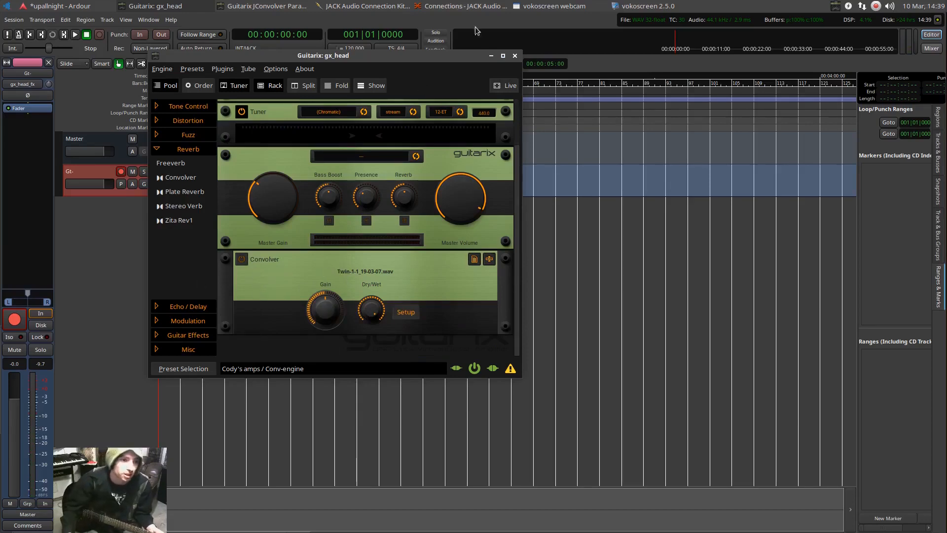
left_click(490, 55)
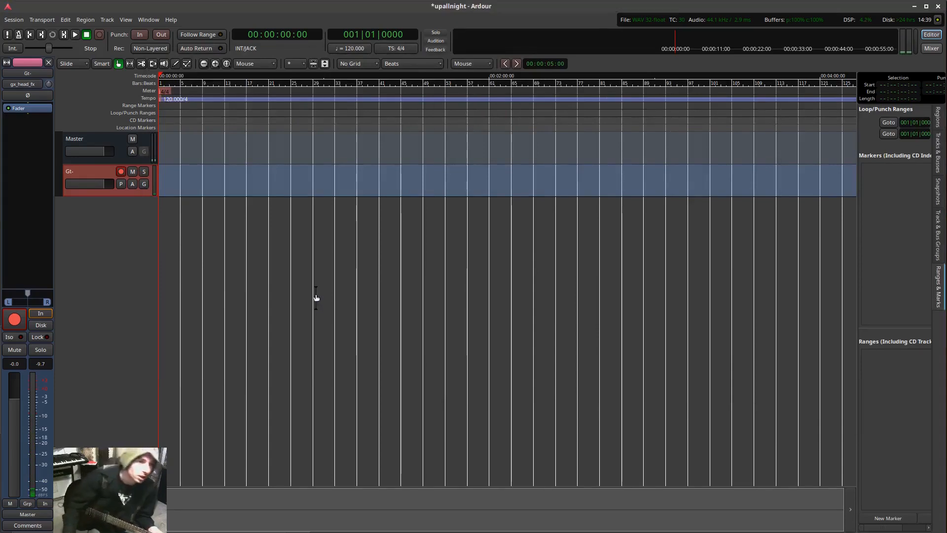
Step: Record a guitar take of about 1 minute 18 seconds on the Gt- track and fade out its end
key("shift+space")
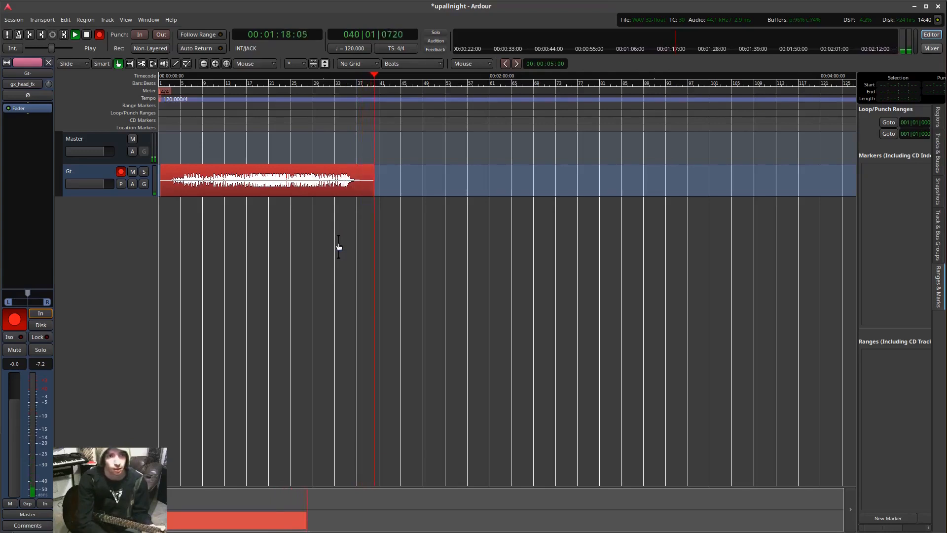
key("space")
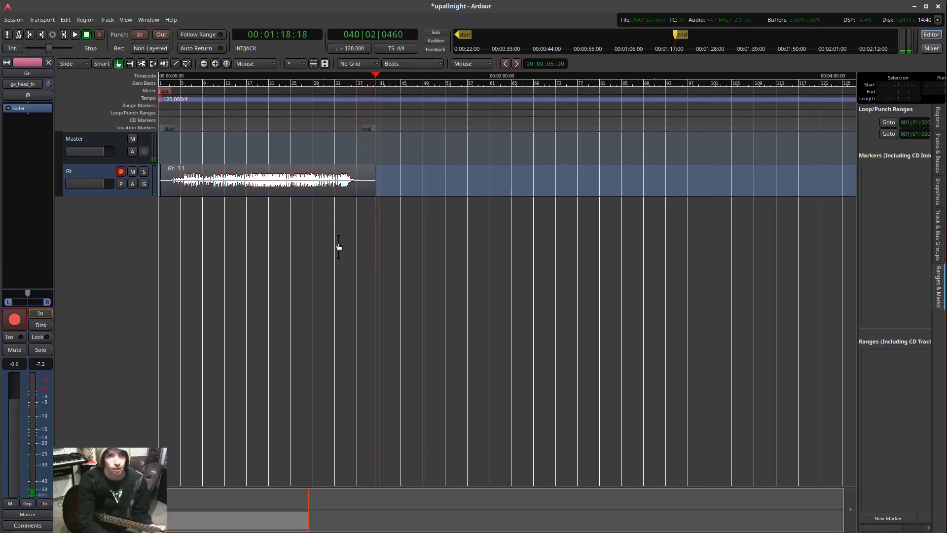
left_click(371, 175)
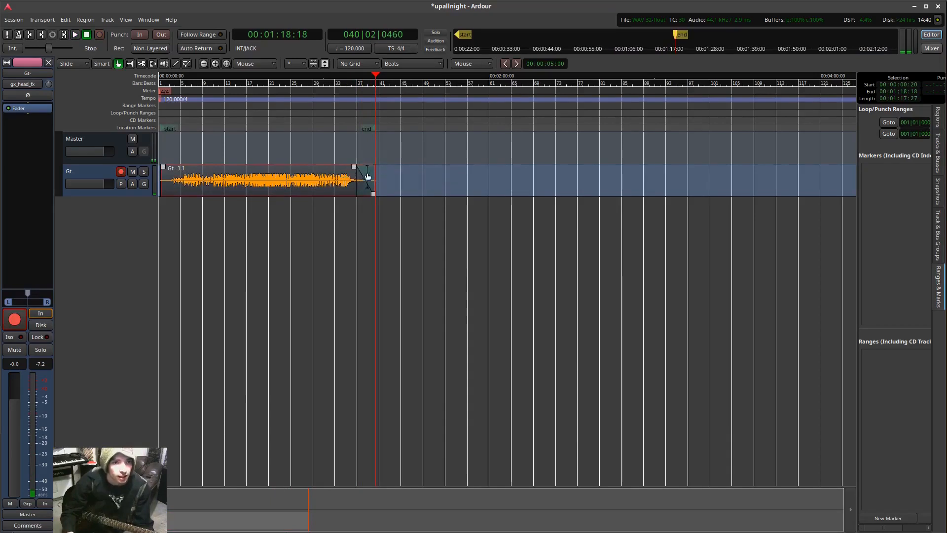
right_click(367, 175)
left_click(433, 206)
left_click(110, 205)
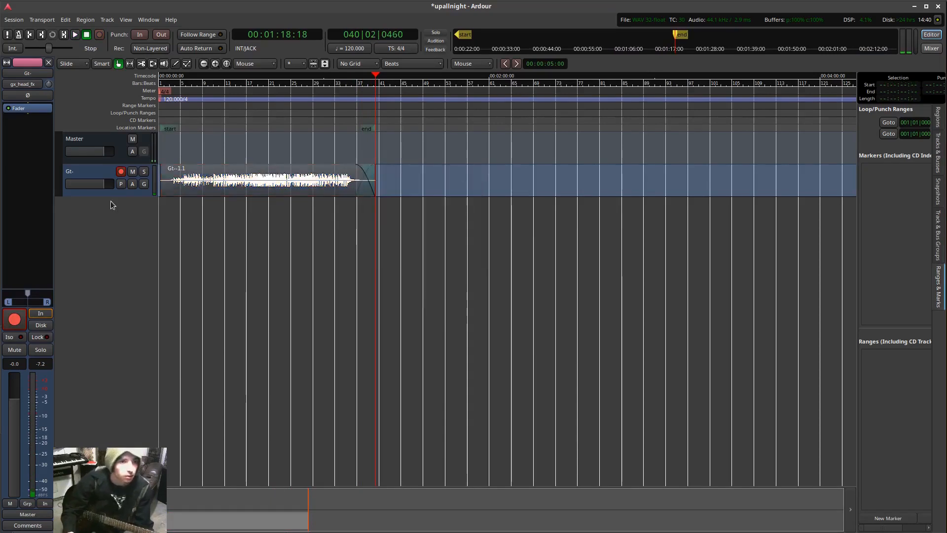
Step: Trim the start of the guitar region to about 00:00:03:11 and move the region to the session start
left_click_drag(167, 184, 171, 183)
scroll(171, 185, "up", 2)
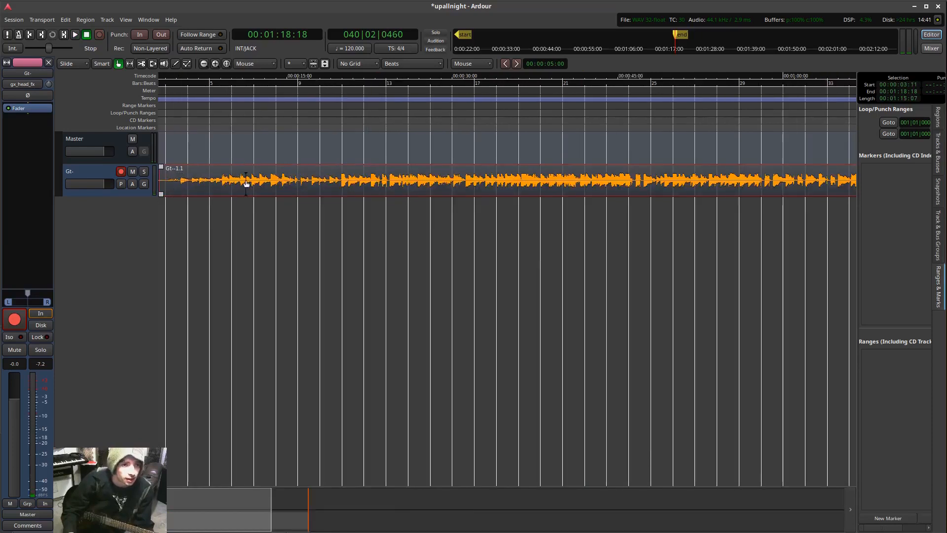
left_click_drag(246, 183, 51, 121)
Step: Disarm the Gt- track and play its guitar region as a loop
left_click(121, 172)
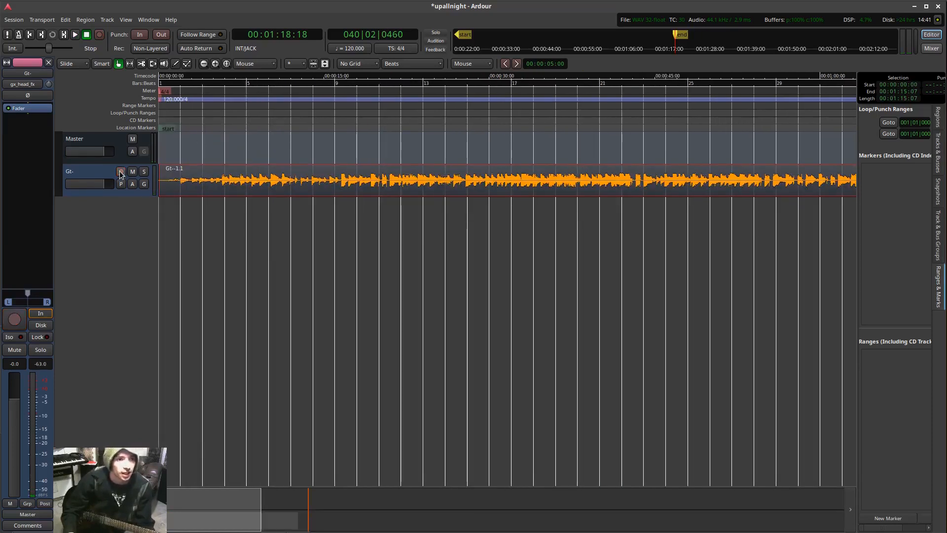
mouse_move(265, 4)
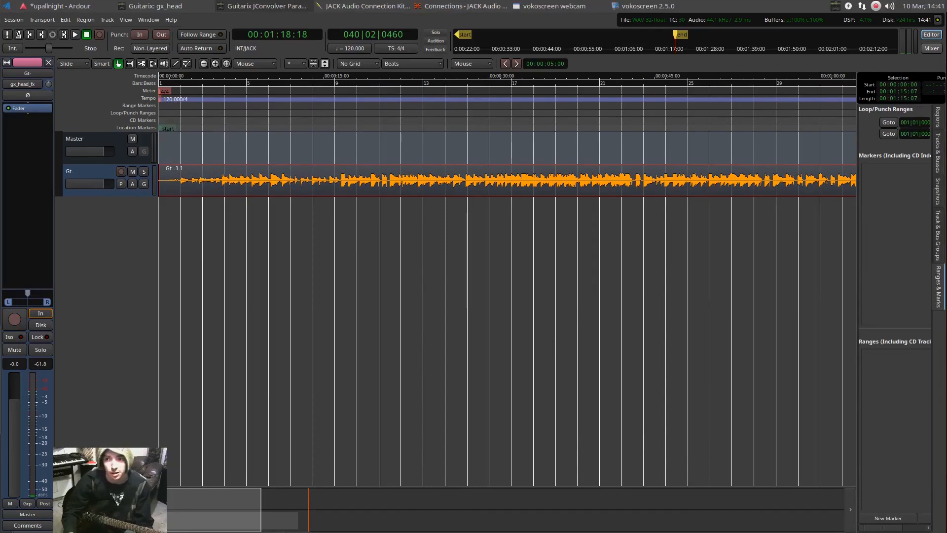
right_click(193, 181)
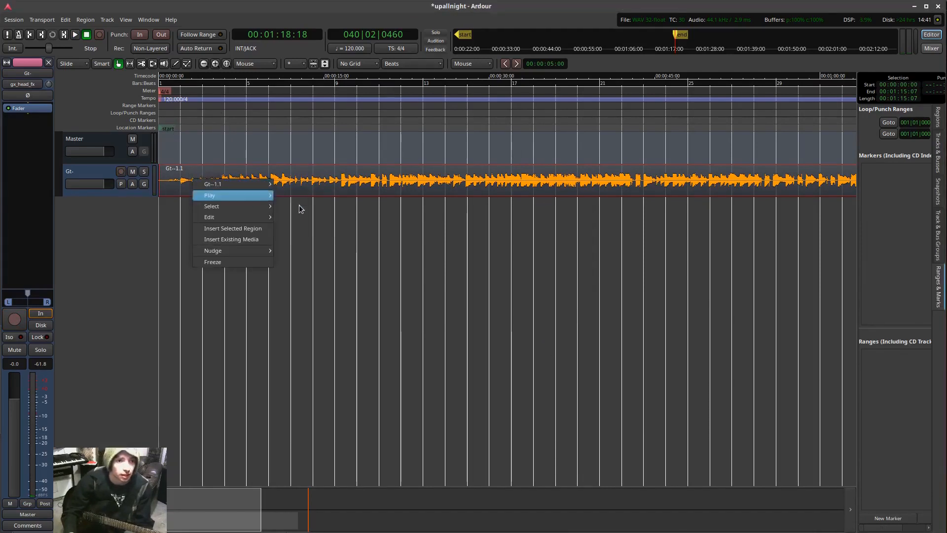
mouse_move(255, 196)
left_click(303, 229)
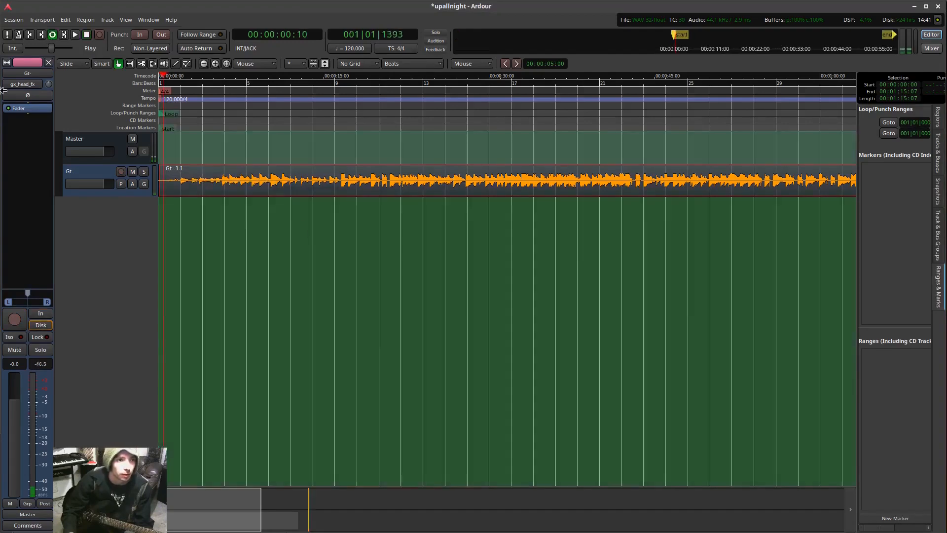
scroll(392, 244, "down", 3)
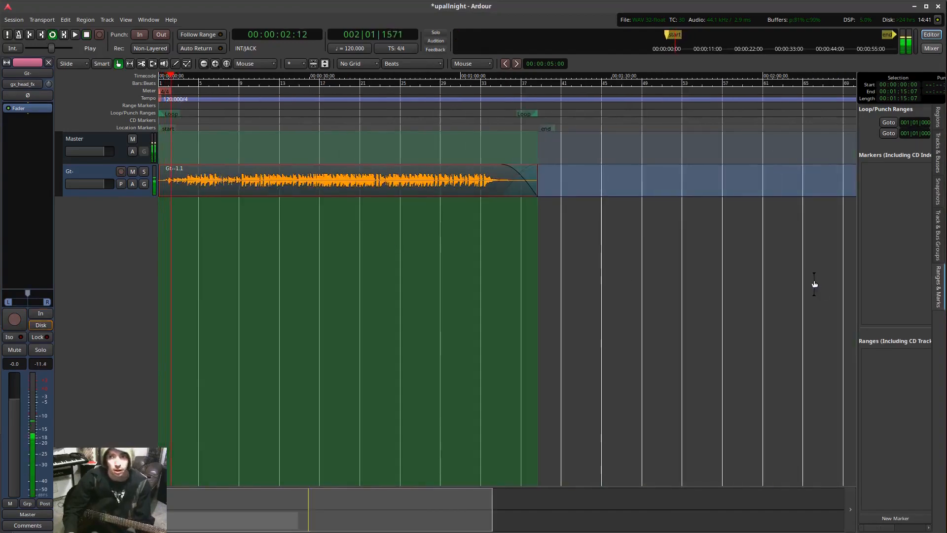
Step: Bring up the Guitarix JConvolver Parameters and examine the loaded Twin-1-1_19-03-07.wav impulse response
left_click(265, 6)
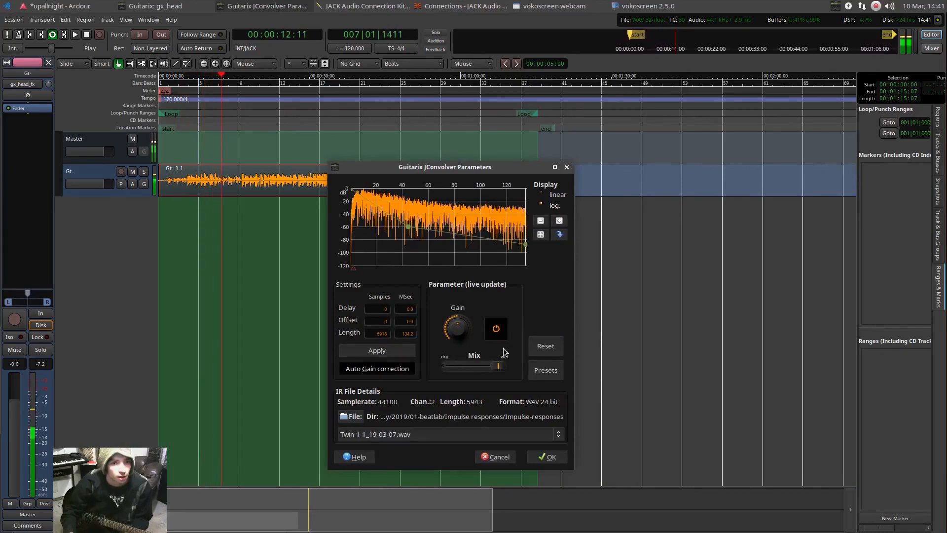
key("alt+Tab")
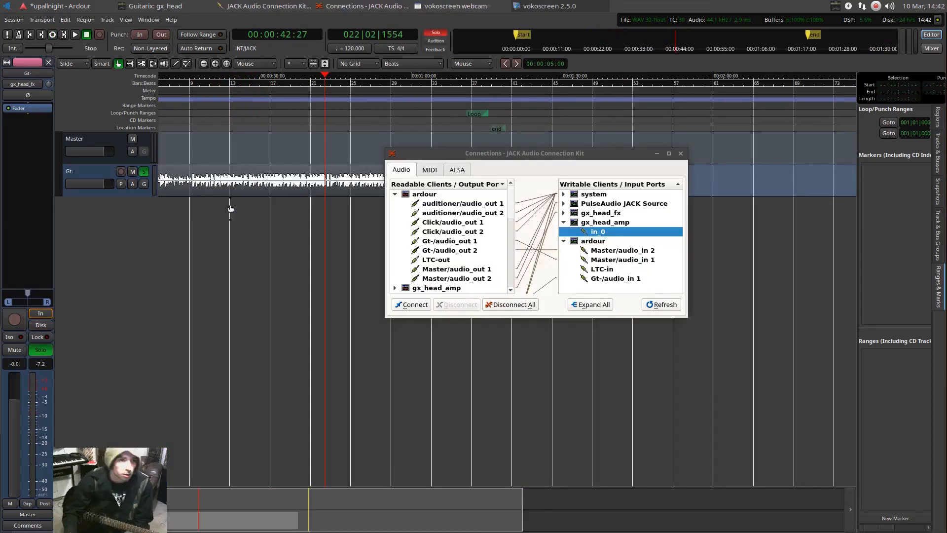
Step: Select the Gt- track and show its full channel strip in the mixer, uncovered by the webcam window
left_click(28, 241)
left_click(87, 171)
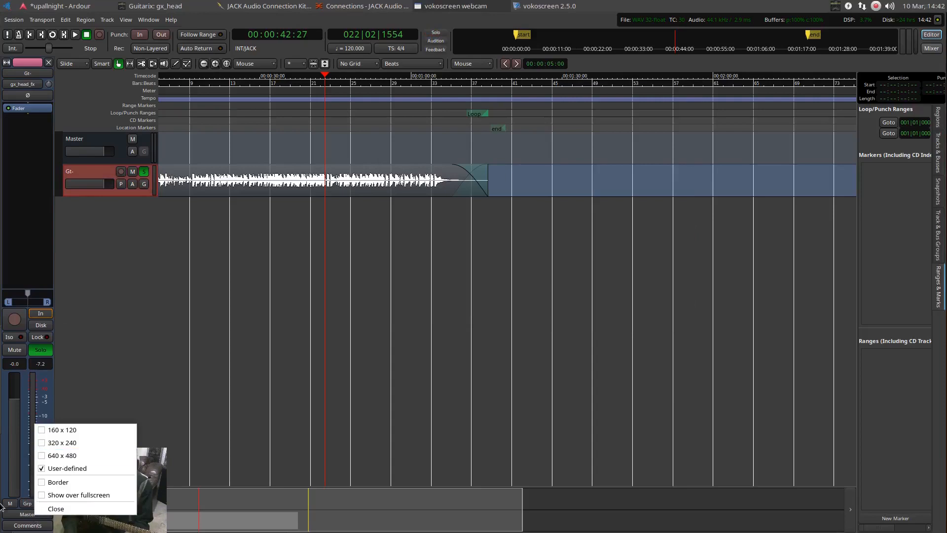
left_click(22, 523)
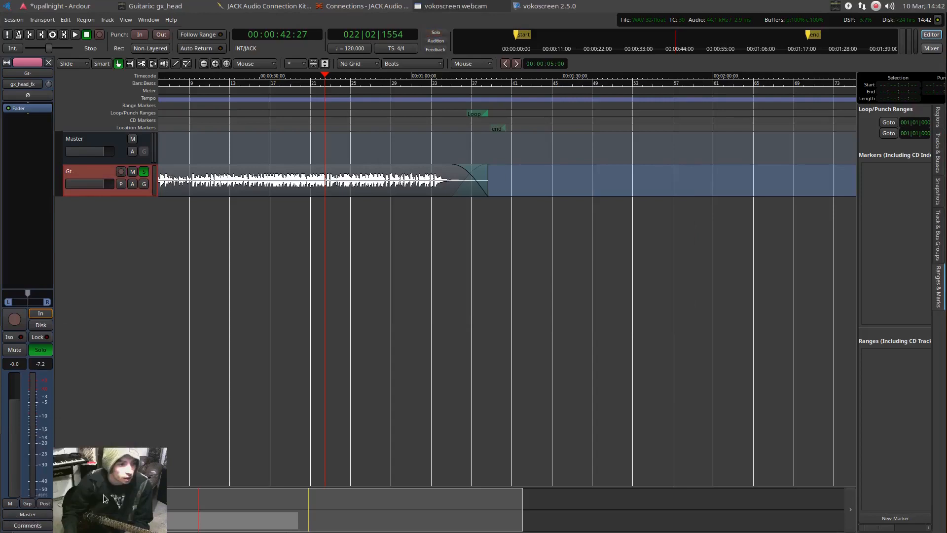
left_click_drag(106, 493, 217, 501)
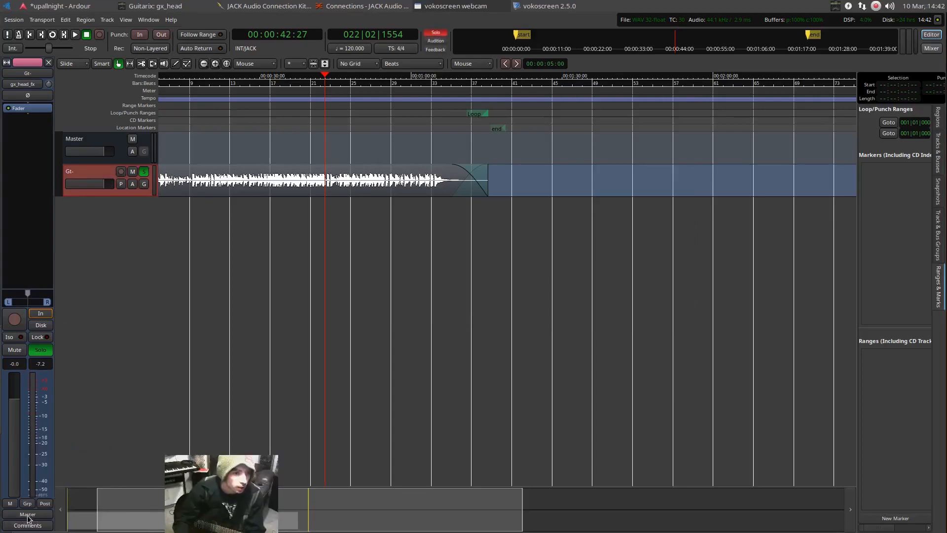
left_click(69, 213)
right_click(94, 169)
key("Escape")
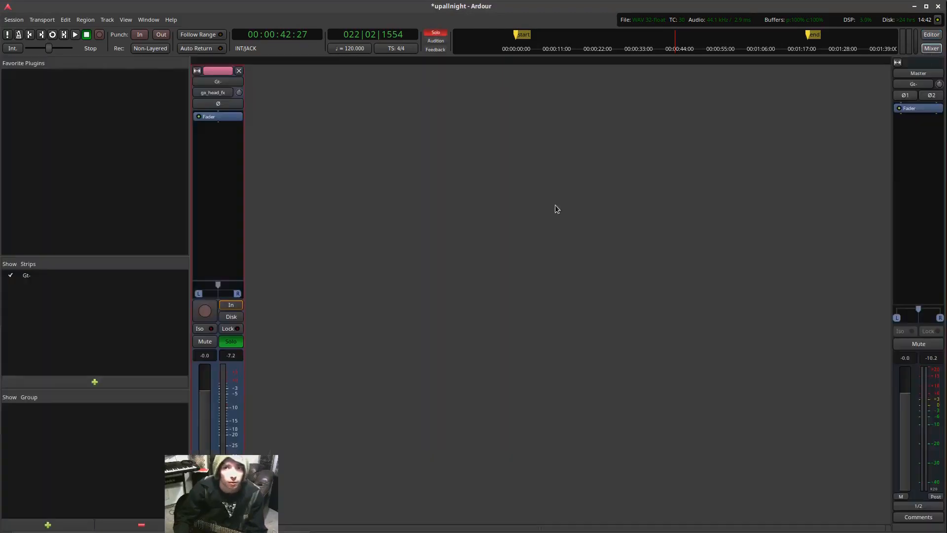
left_click(931, 48)
left_click_drag(225, 489, 97, 451)
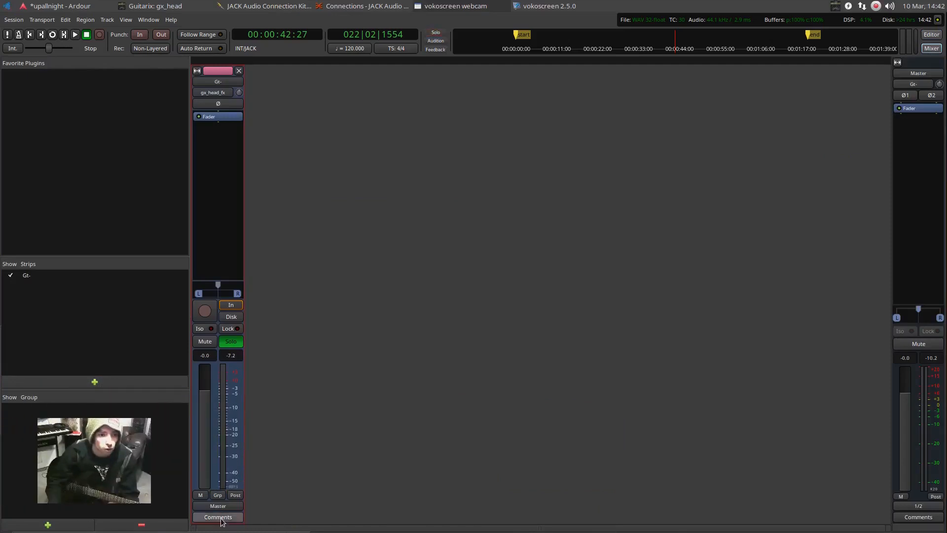
Step: Try routing the Gt- track's left output to gx_head_amp in the routing grid
left_click(218, 506)
left_click(220, 495)
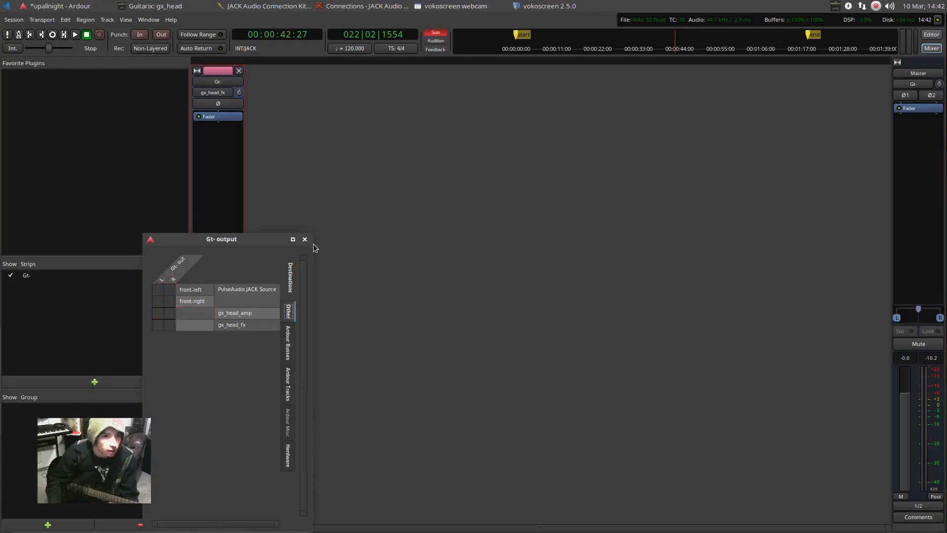
left_click(157, 313)
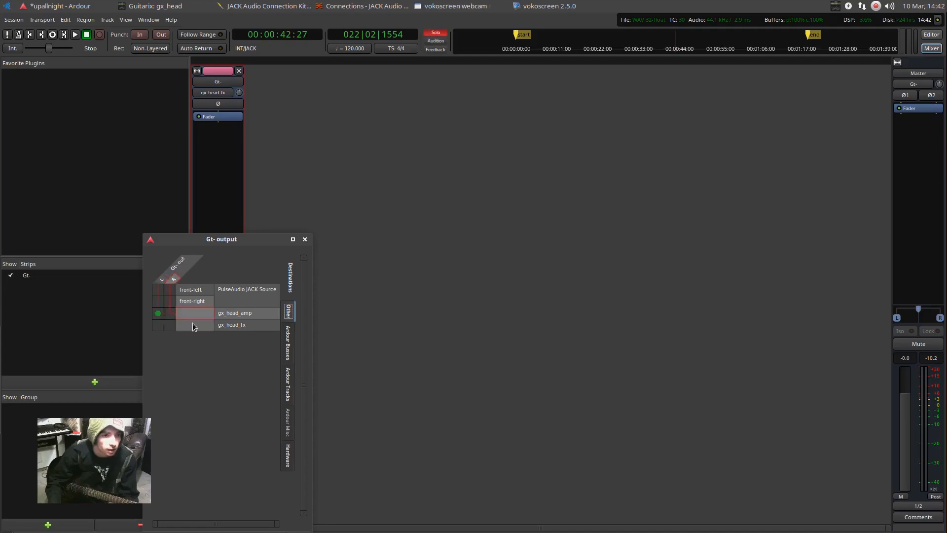
left_click(306, 239)
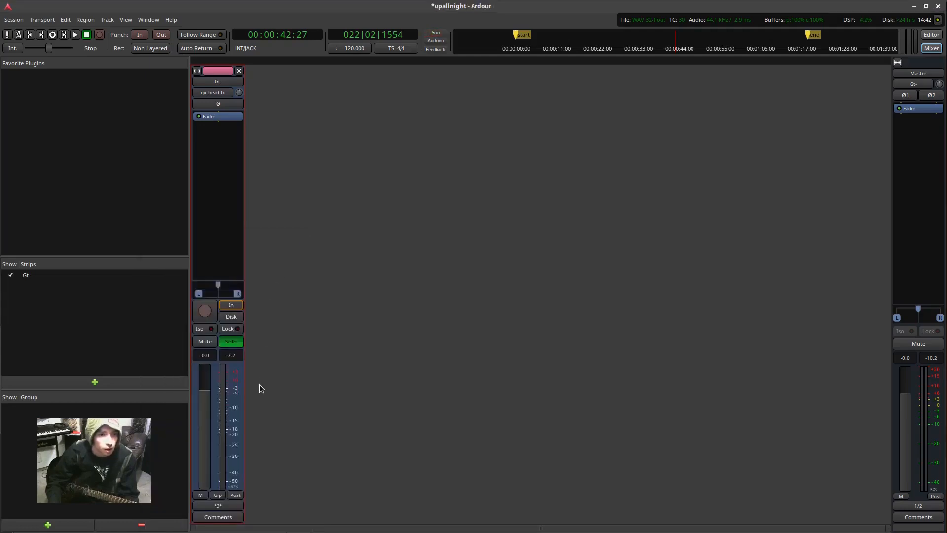
left_click(228, 506)
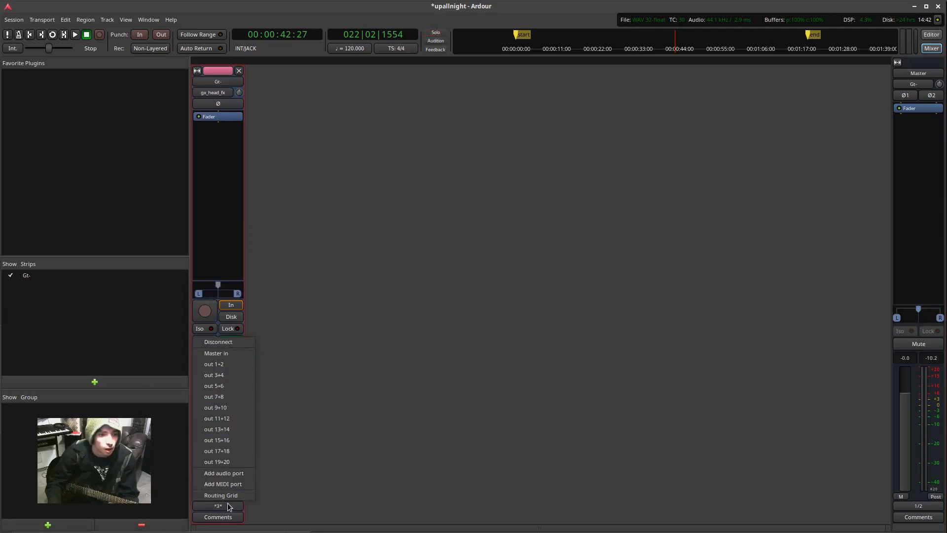
left_click(410, 496)
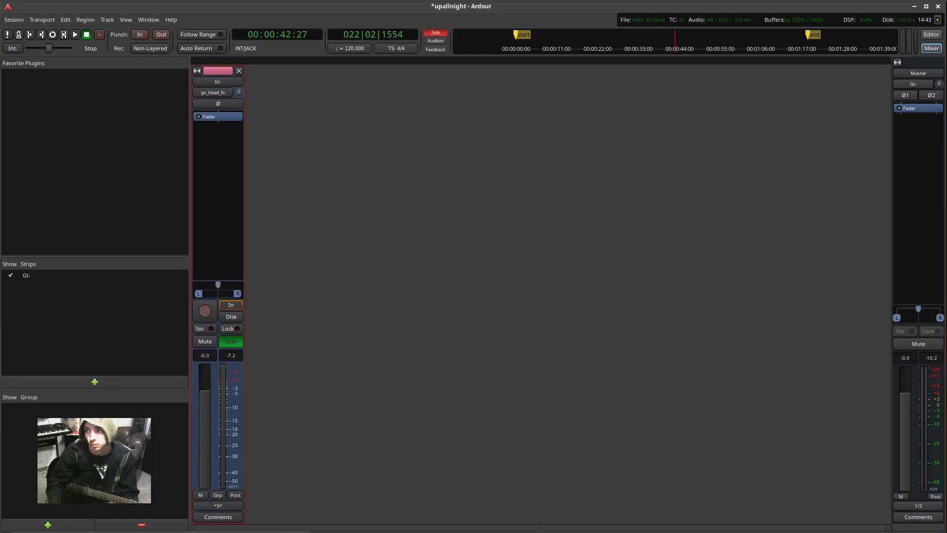
Step: Return to the editor, try the Impulse convolver plugin after the Gt- track's fader, and remove it again
key("alt+e")
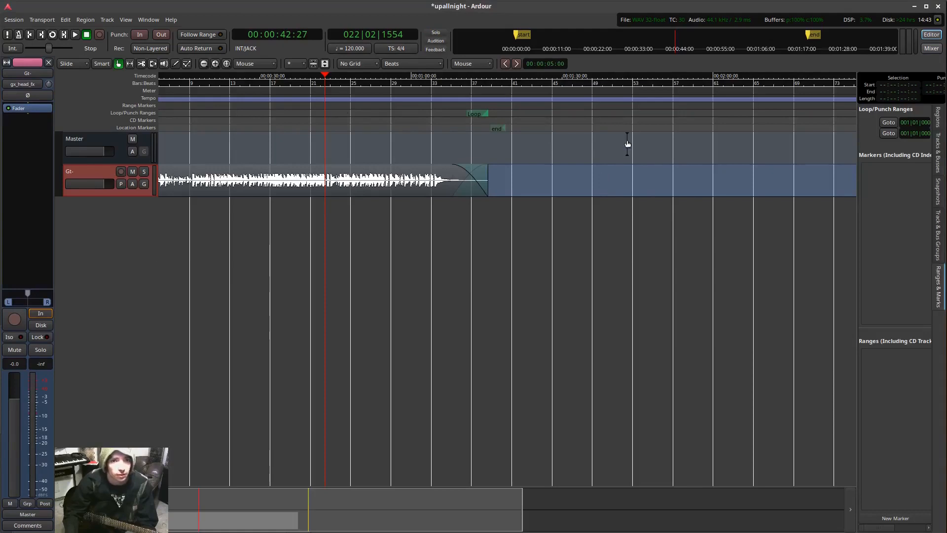
double_click(14, 125)
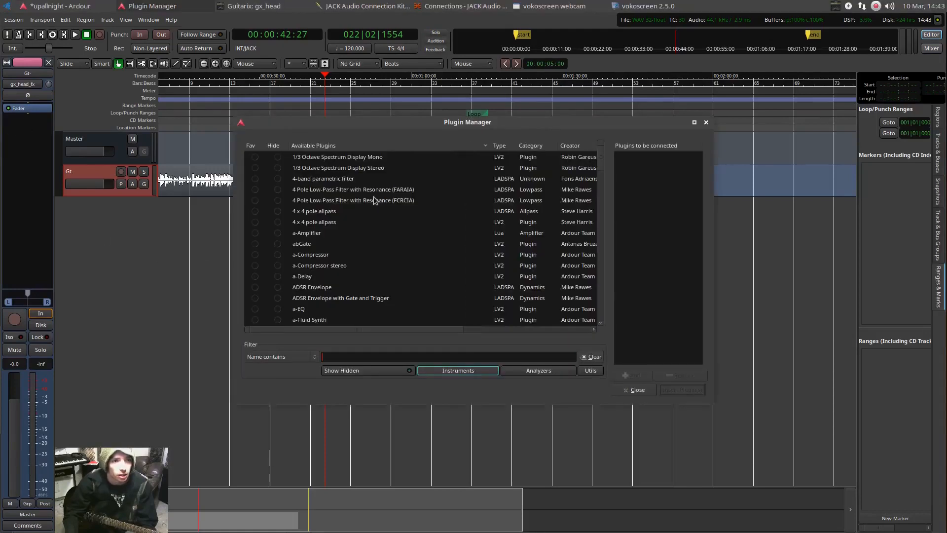
type("convolver")
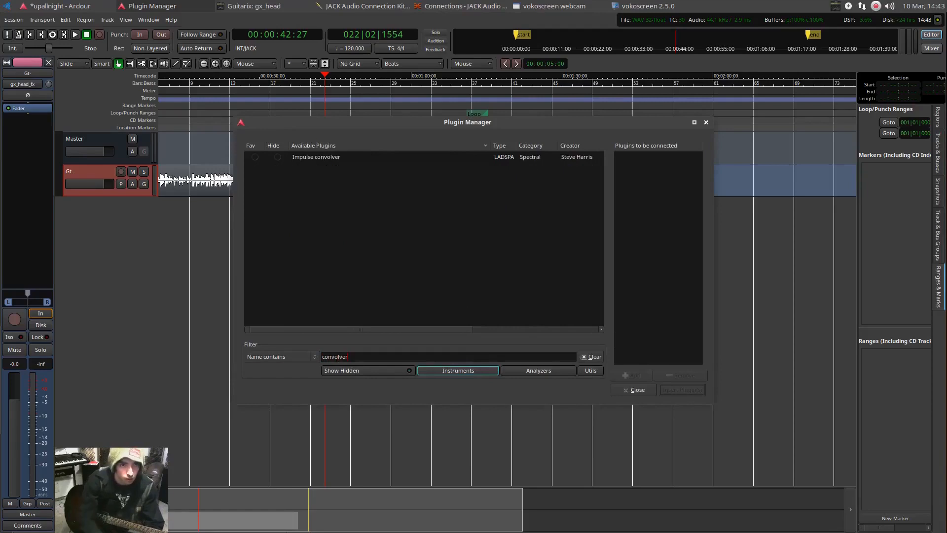
double_click(321, 158)
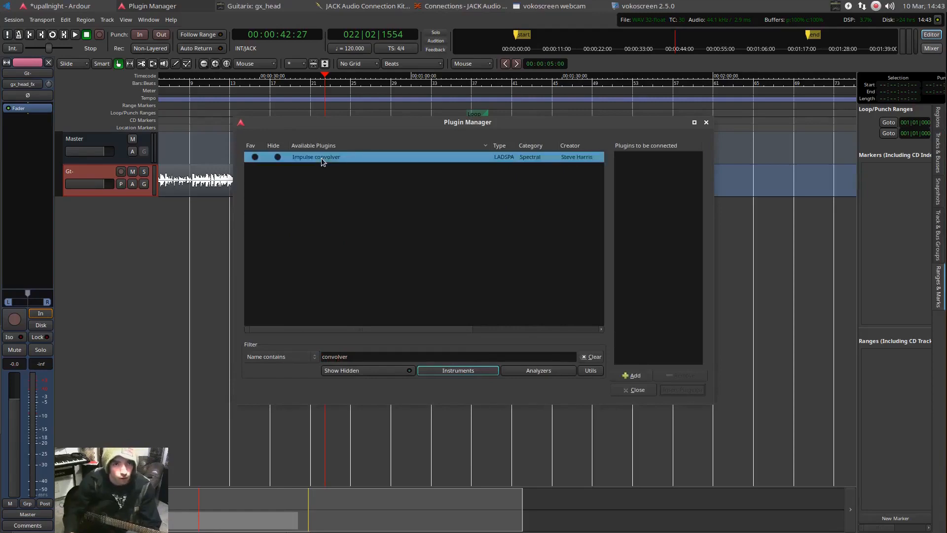
left_click(681, 390)
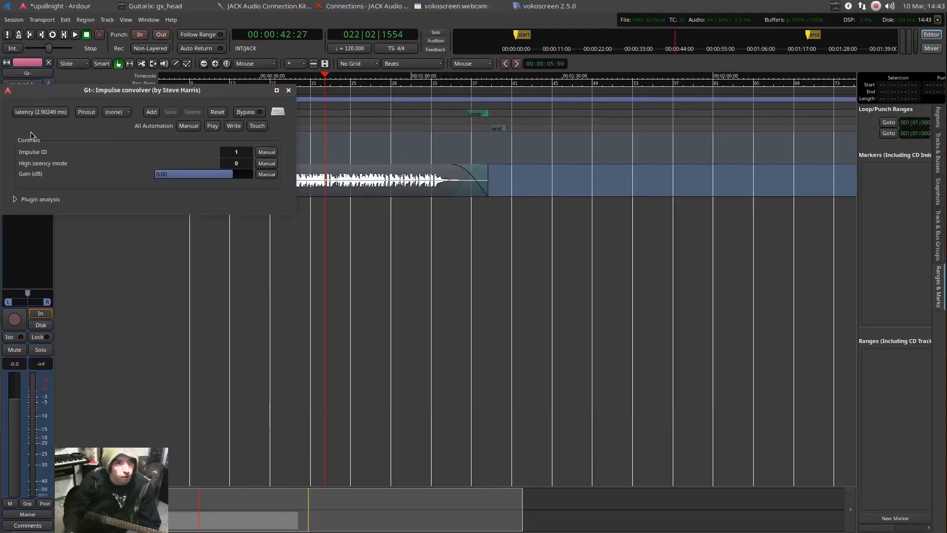
left_click(288, 90)
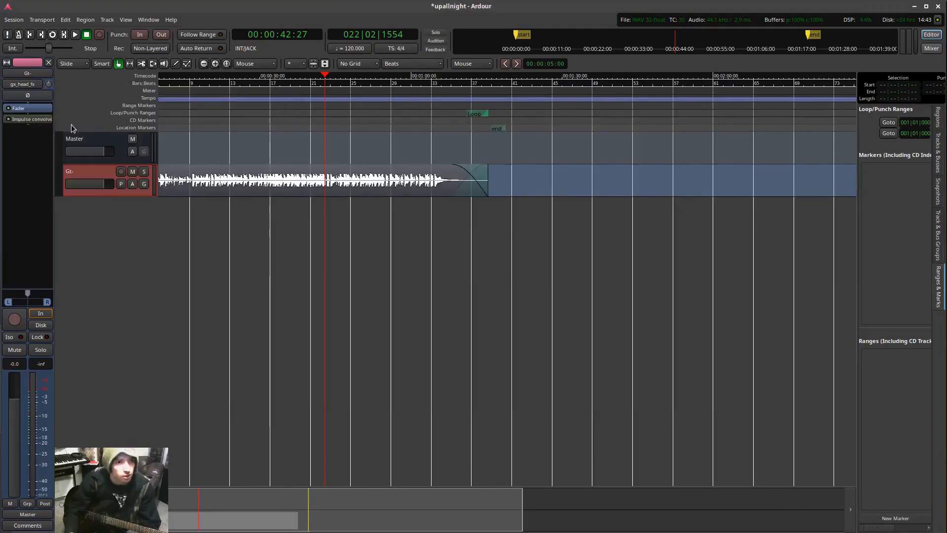
key("Delete")
Step: Find plugins matching "convol" and insert LV2 Convolution Mono after the Gt- track's fader
right_click(25, 127)
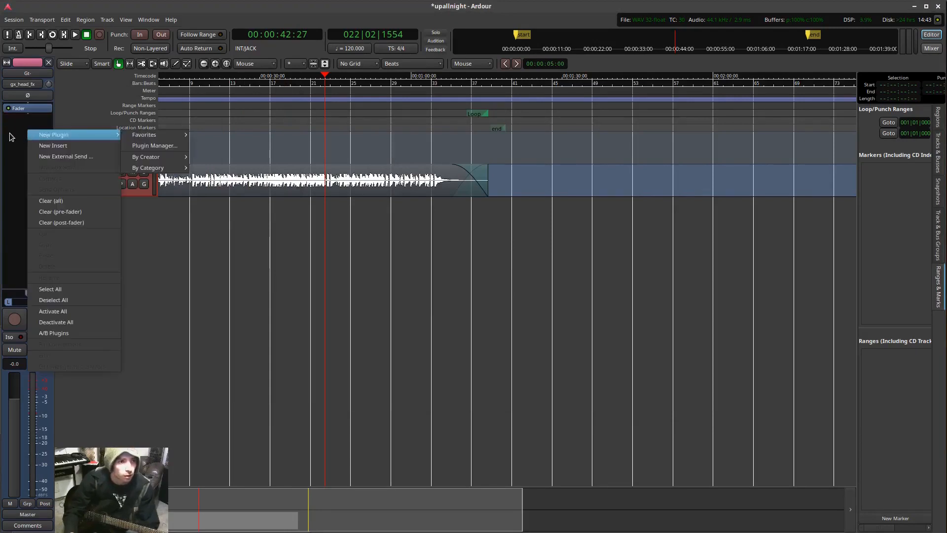
double_click(9, 133)
type("convolve")
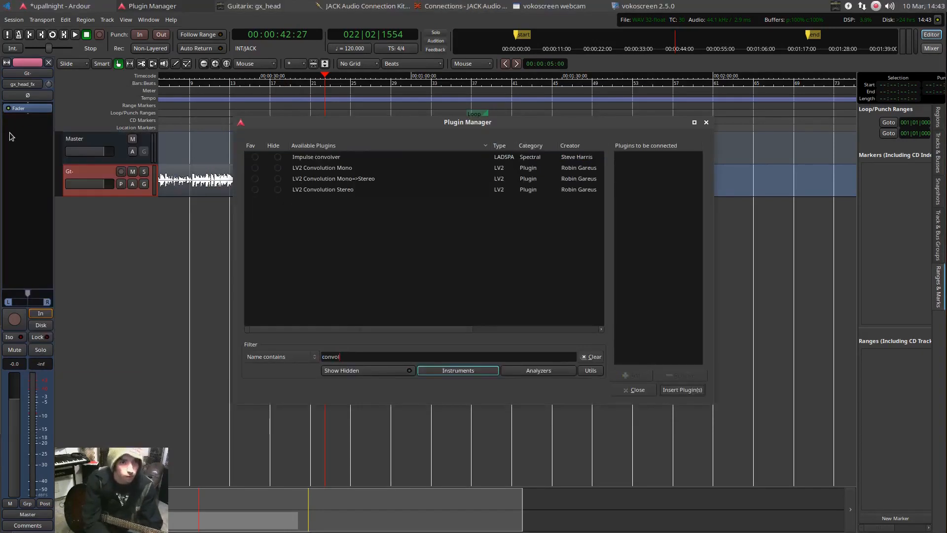
key("BackSpace")
key("BackSpace")
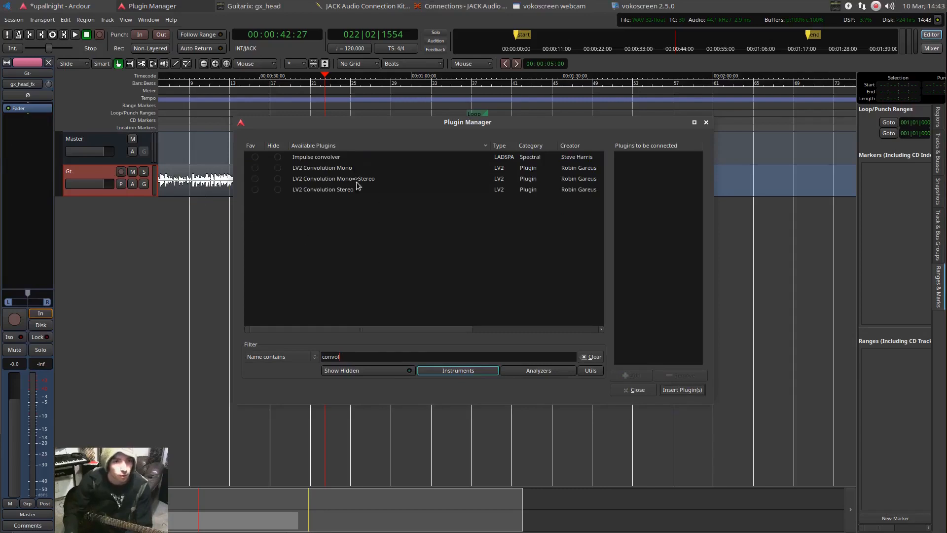
left_click(344, 169)
left_click(632, 375)
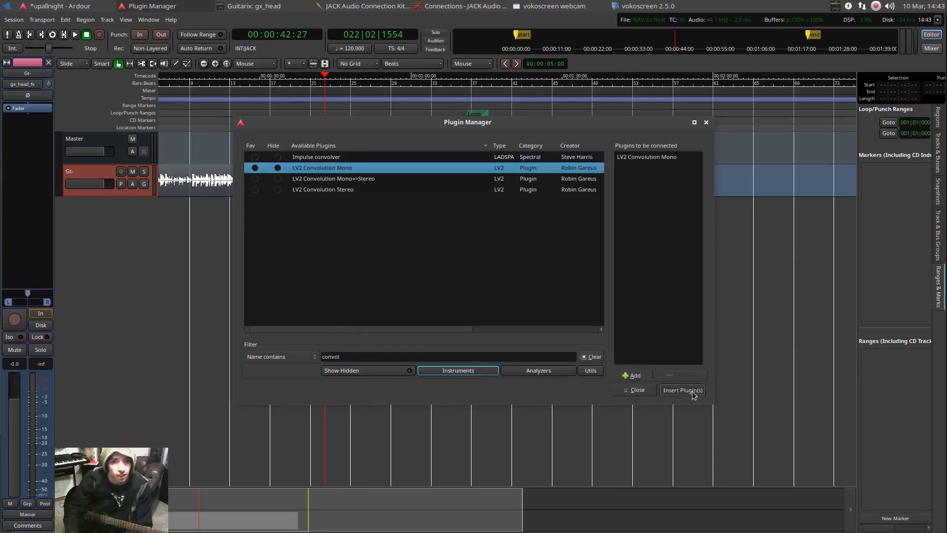
left_click(686, 391)
Step: Browse to the 2019 folder in the plugin's impulse file chooser, cancel it, and remove LV2 Convolution Mono from the track
left_click(628, 402)
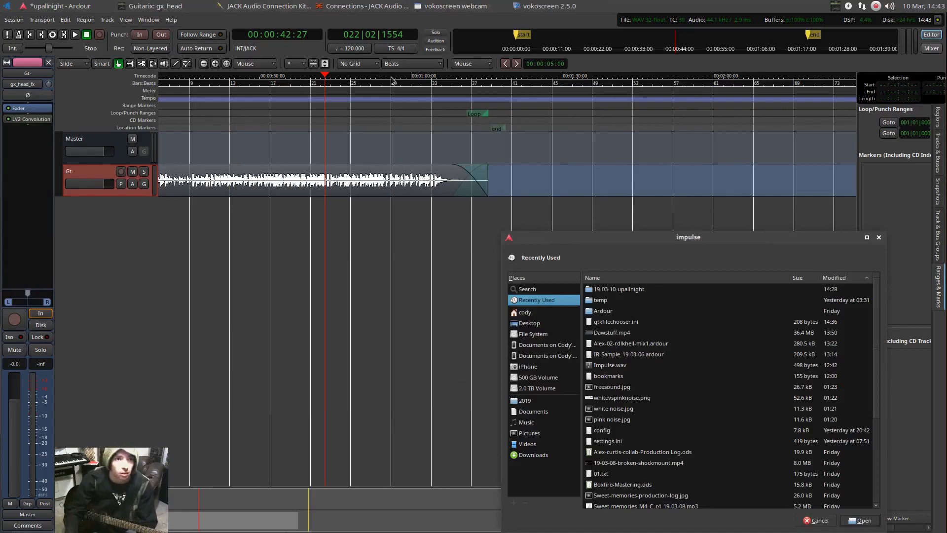
left_click(539, 400)
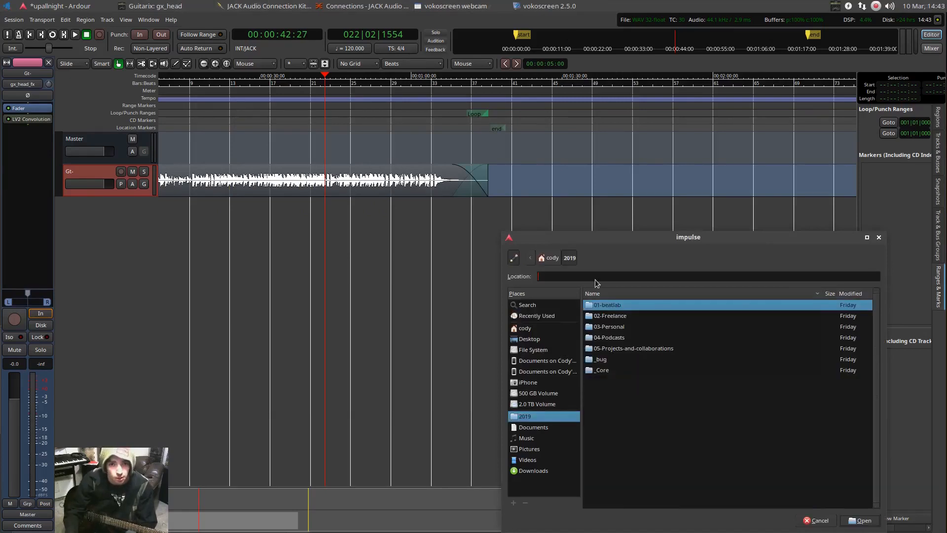
left_click(879, 237)
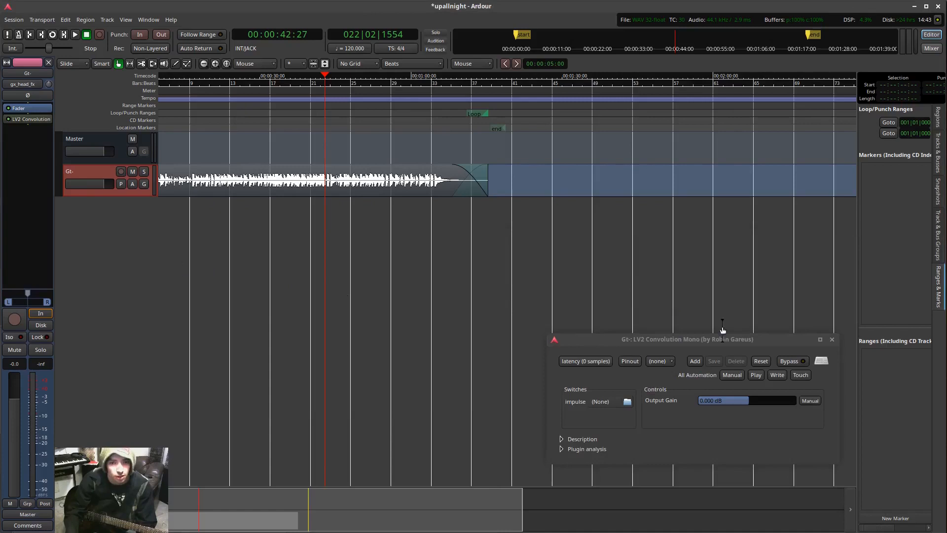
left_click(832, 340)
key("Delete")
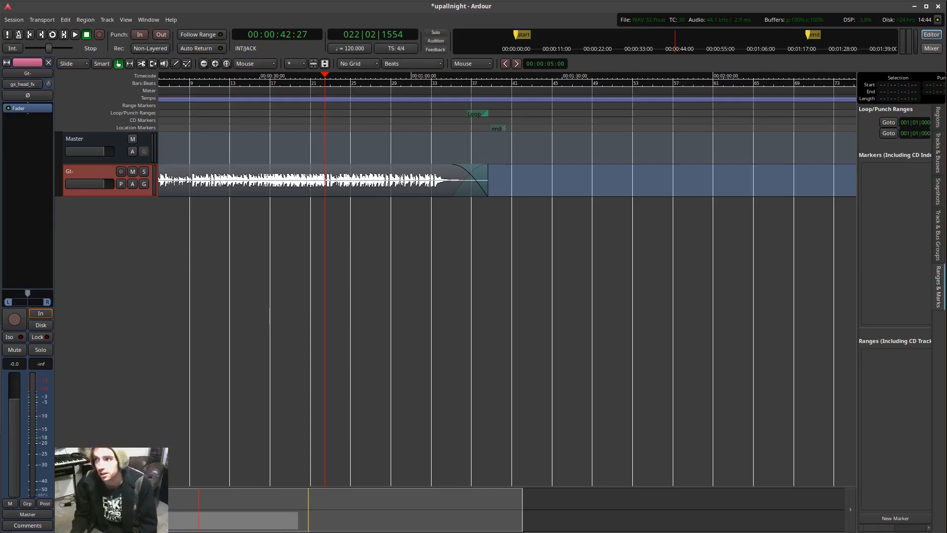
Step: Bring up the JACK Connections window and examine how the Gt- track's input and output ports are wired
mouse_move(265, 1)
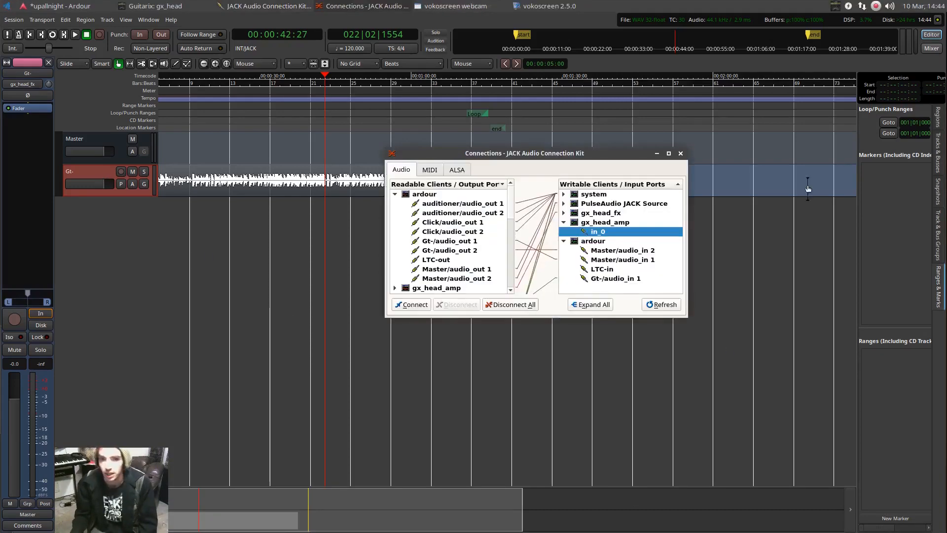
scroll(477, 272, "down", 2)
scroll(478, 271, "down", 3)
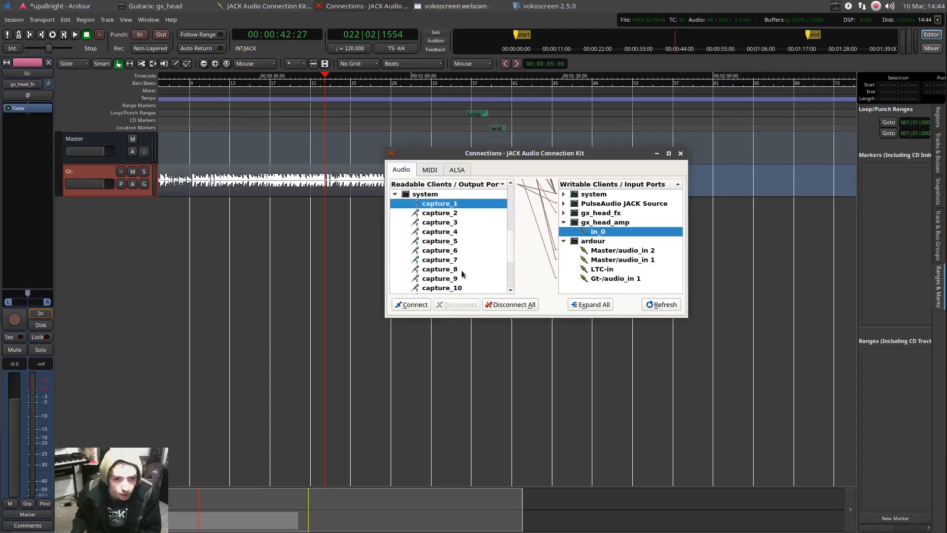
scroll(503, 232, "up", 3)
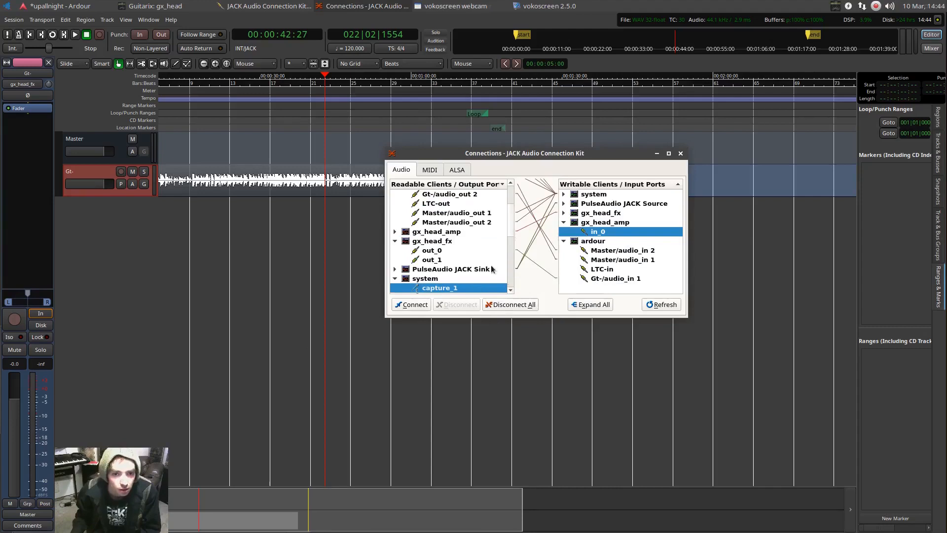
scroll(491, 269, "up", 2)
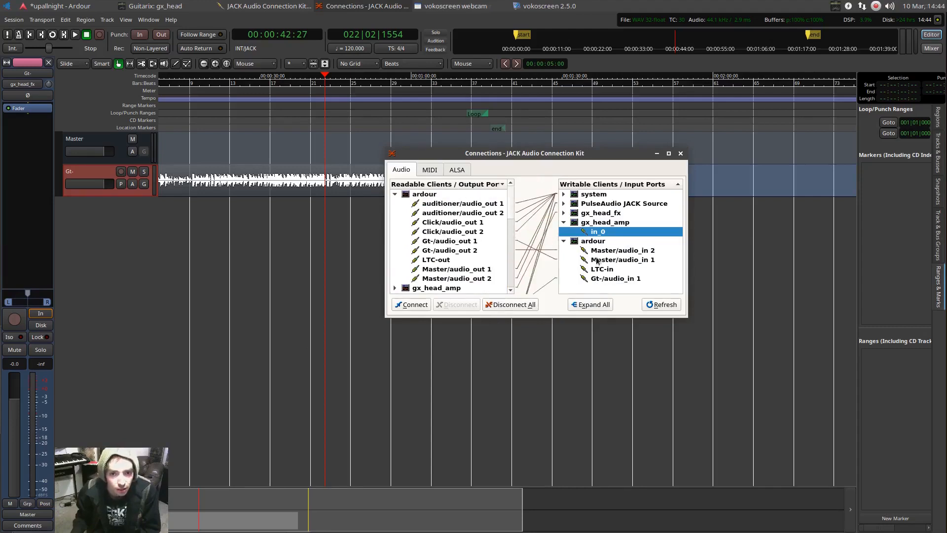
left_click(609, 281)
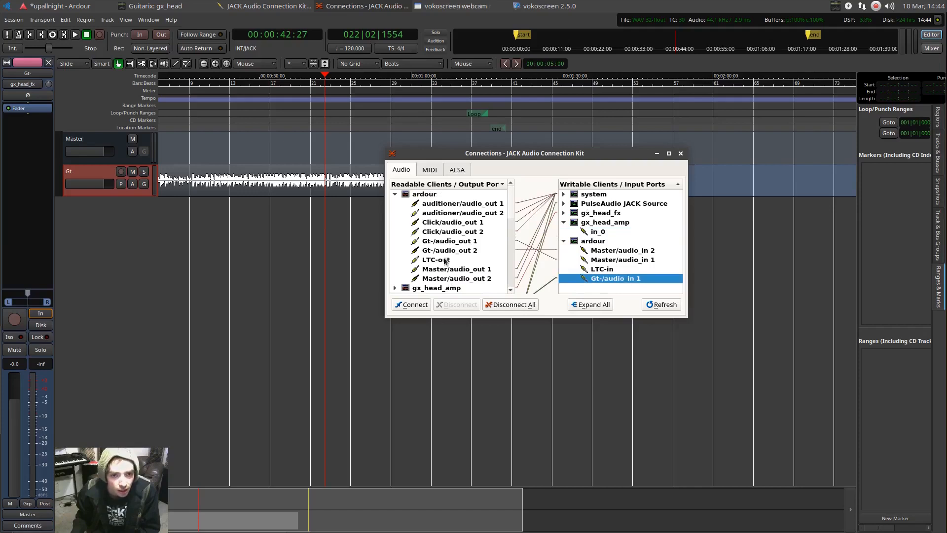
left_click(466, 242)
left_click(486, 252)
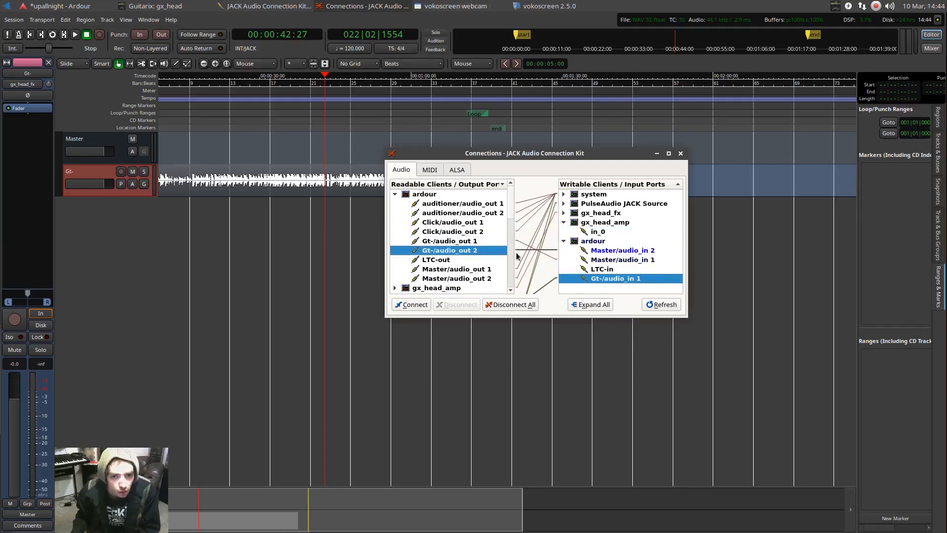
Step: Disconnect Gt-/audio_out 1 from Master/audio_in 1 and Gt-/audio_out 2 from Master/audio_in 2
left_click(470, 242)
left_click(612, 260)
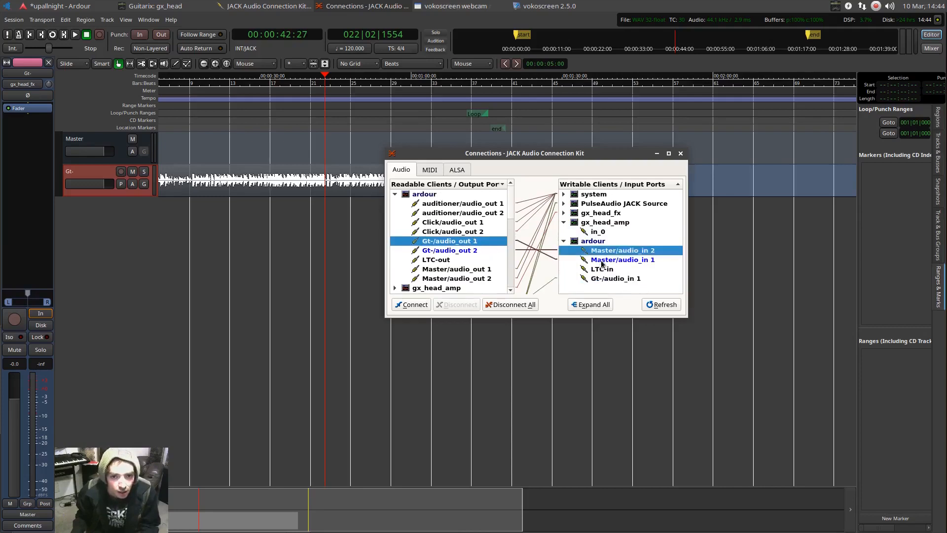
left_click(458, 304)
left_click(465, 252)
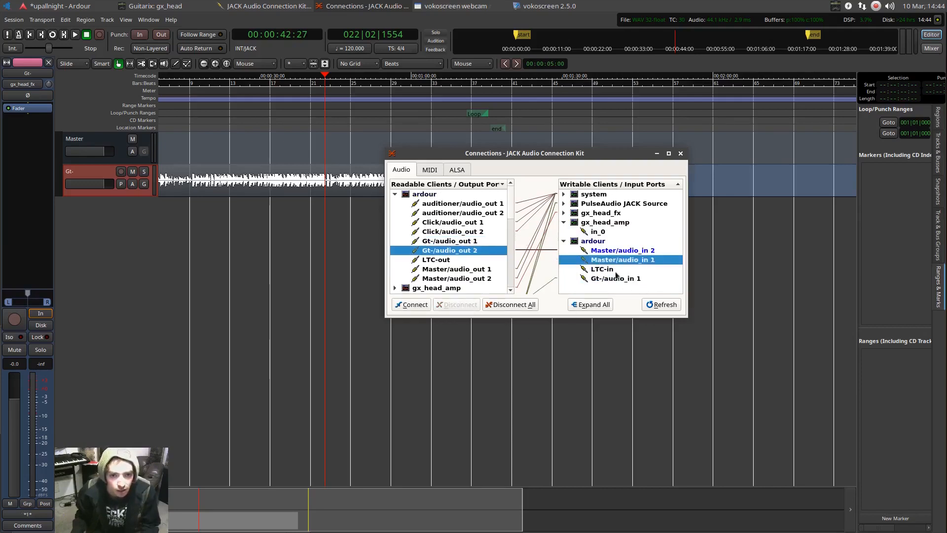
left_click(597, 253)
left_click(452, 306)
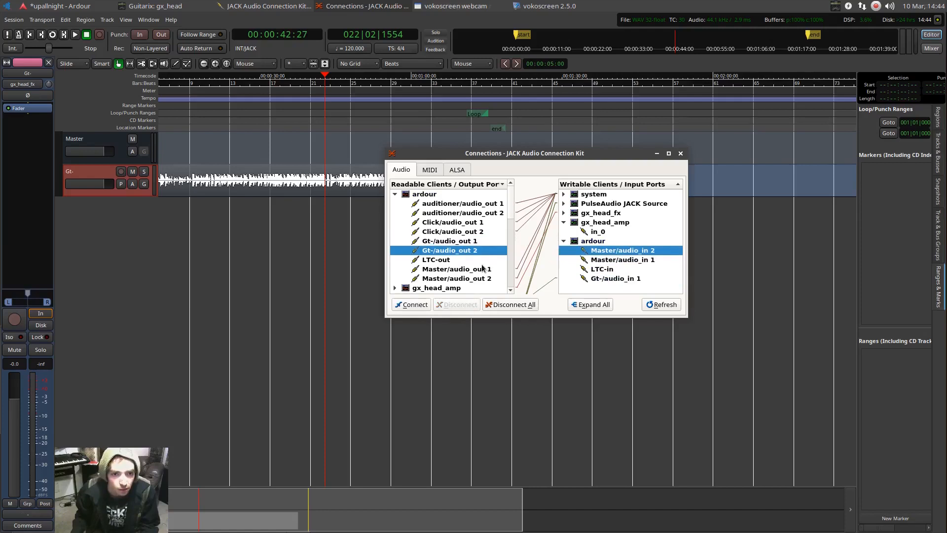
Step: Connect both Gt-/audio_out 1 and Gt-/audio_out 2 to the in_0 port of gx_head_amp
left_click(473, 243)
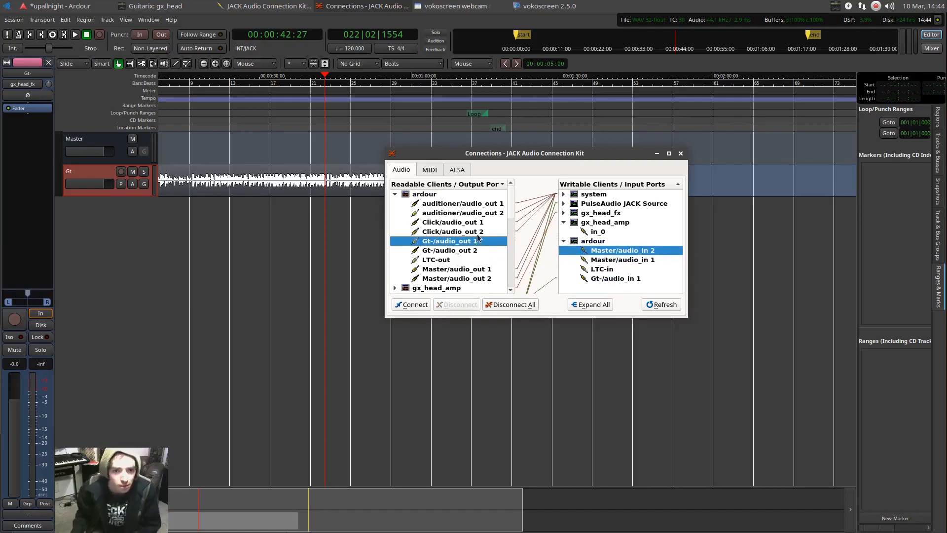
left_click(564, 241)
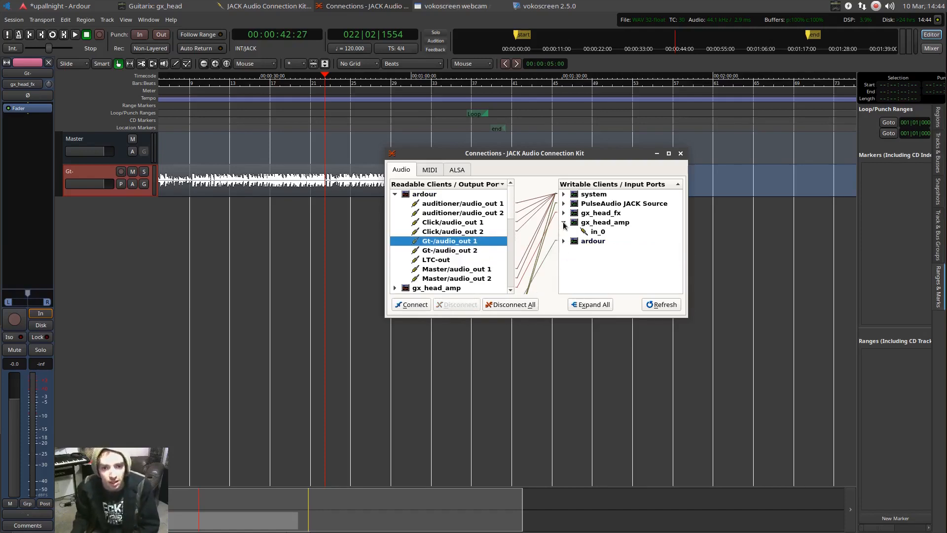
left_click_drag(440, 246, 599, 231)
left_click_drag(476, 251, 603, 233)
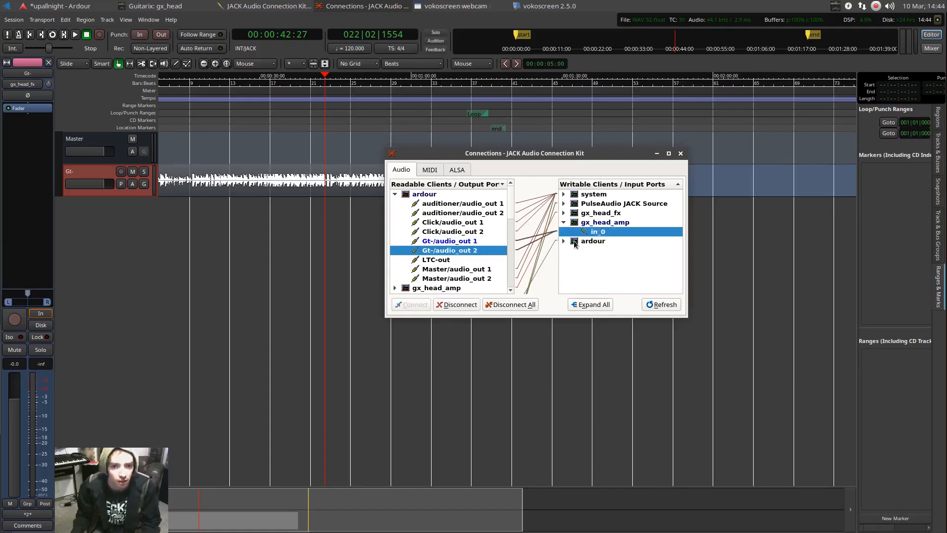
Step: Connect gx_head_fx out_0 to Master/audio_in 2 and out_1 to Master/audio_in 1
left_click(564, 241)
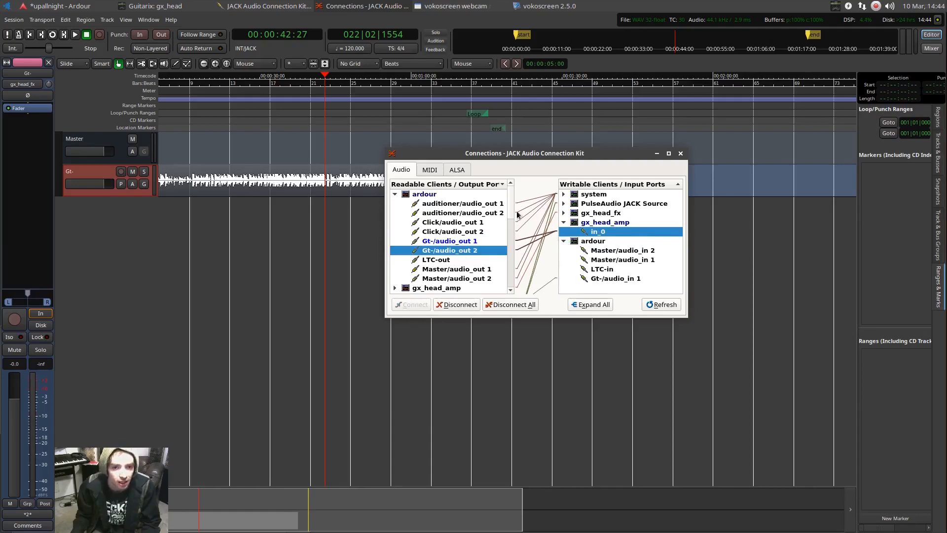
scroll(414, 256, "down", 5)
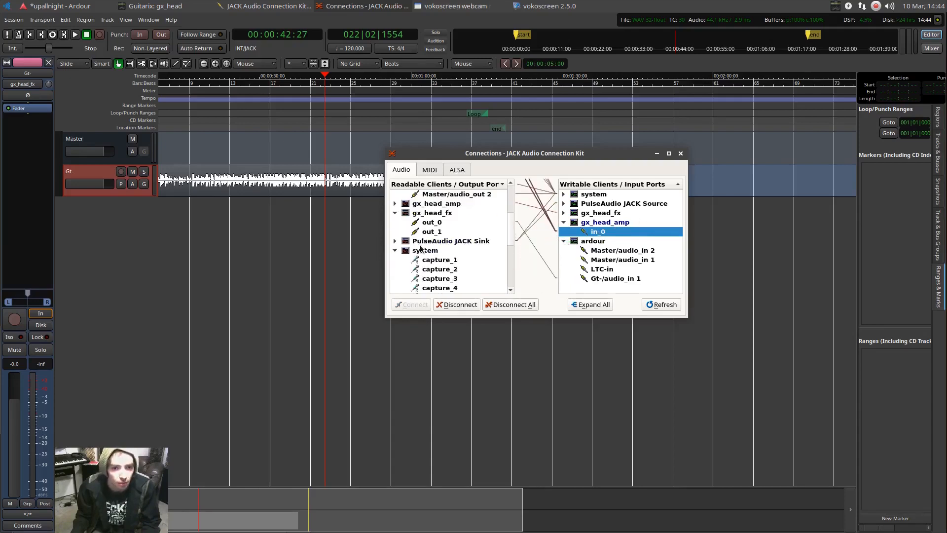
left_click(438, 223)
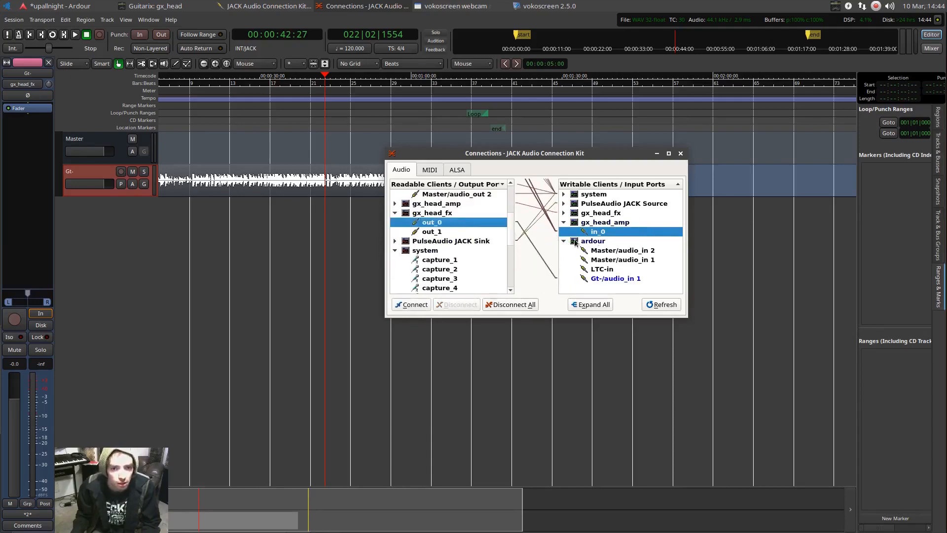
left_click(622, 250)
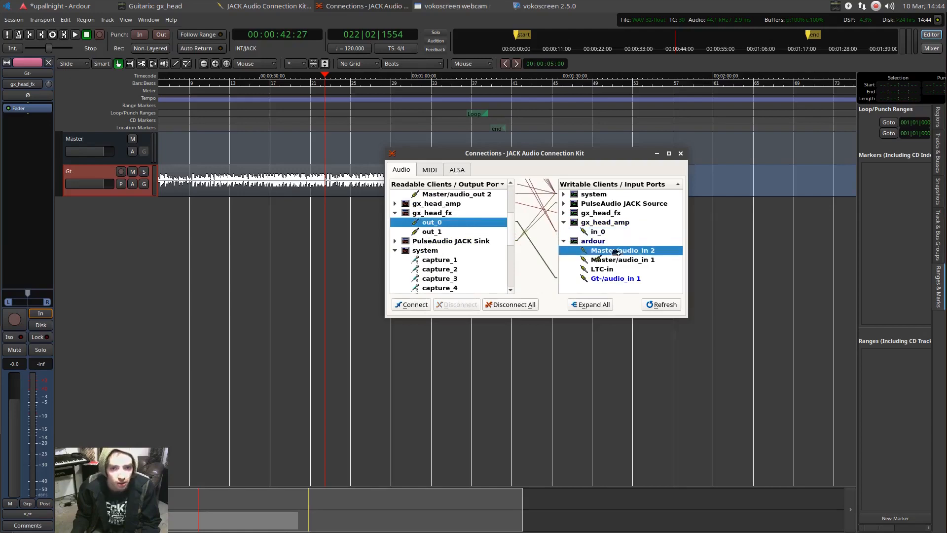
left_click(453, 233)
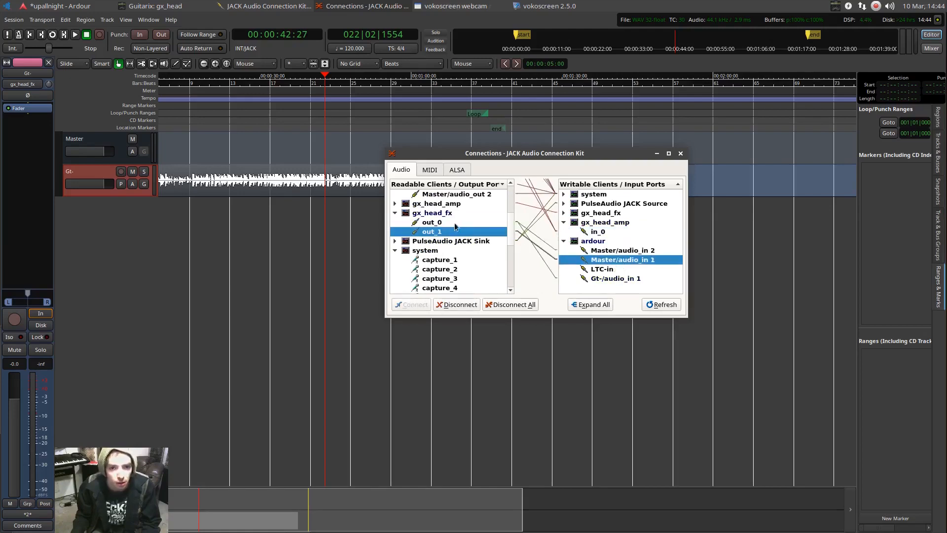
Step: Disconnect gx_head_fx out_0 from the Gt-/audio_in 1 port
left_click(439, 223)
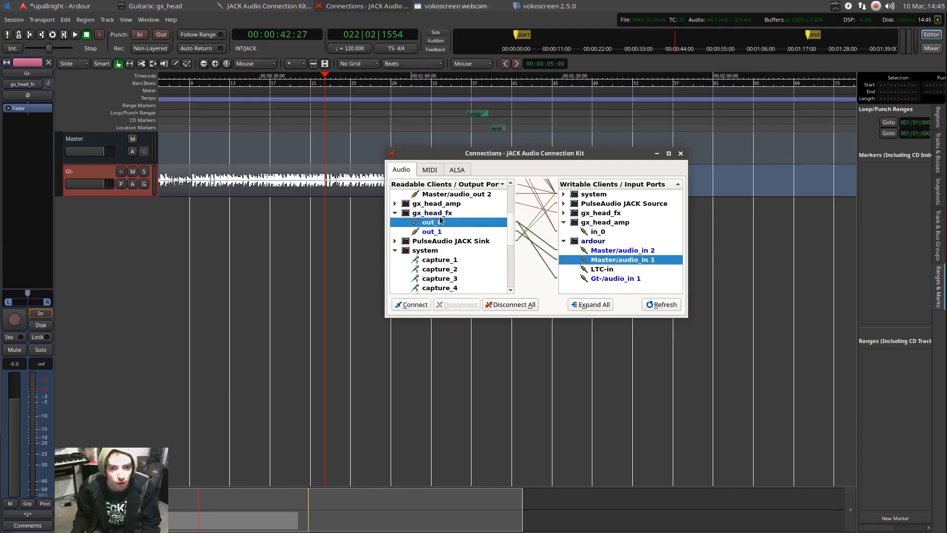
left_click(600, 279)
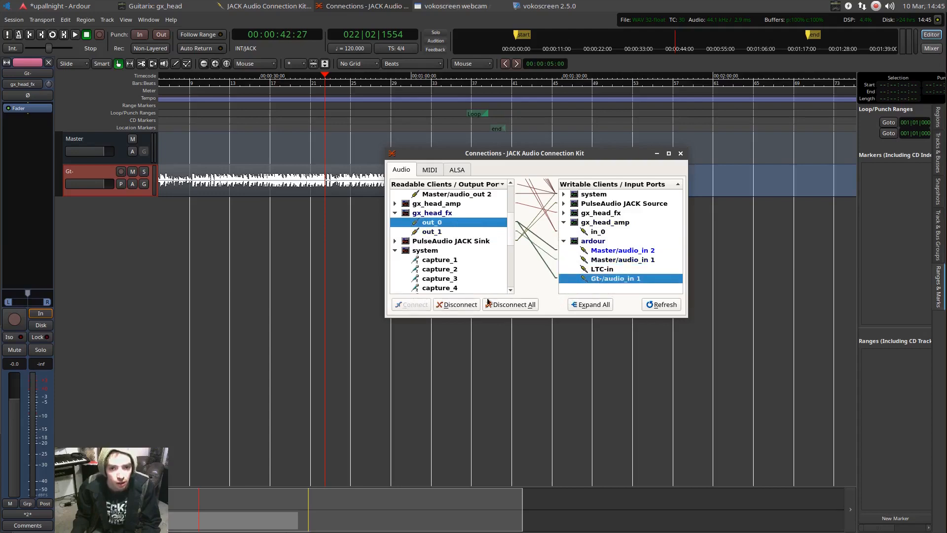
left_click(454, 304)
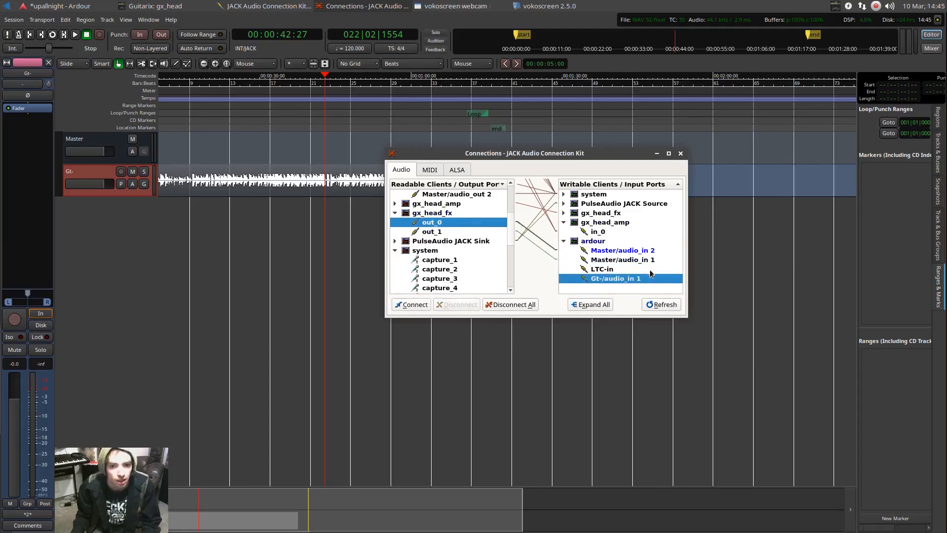
Step: Play the Gt- track from the session start in Ardour and switch on the Convolver in Guitarix
left_click(663, 343)
left_click_drag(199, 83, 85, 79)
key("space")
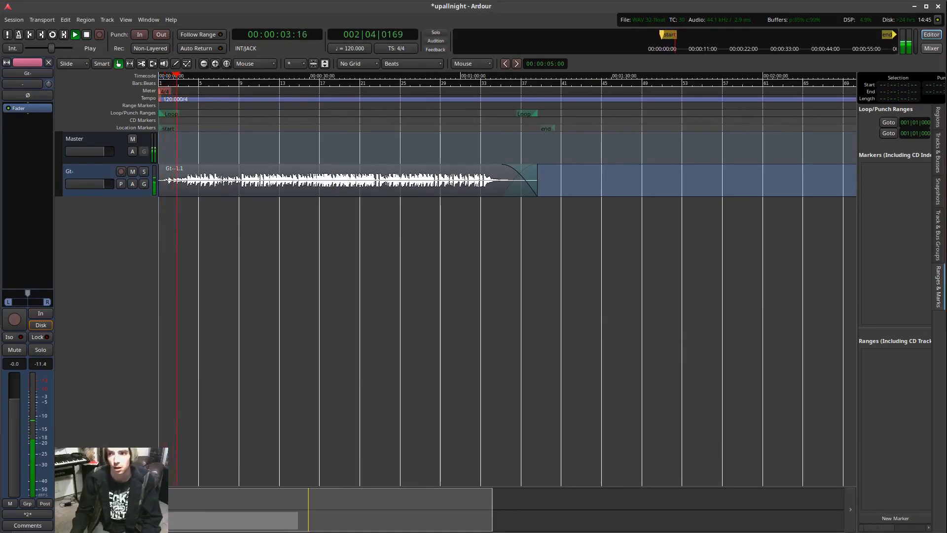
left_click(151, 5)
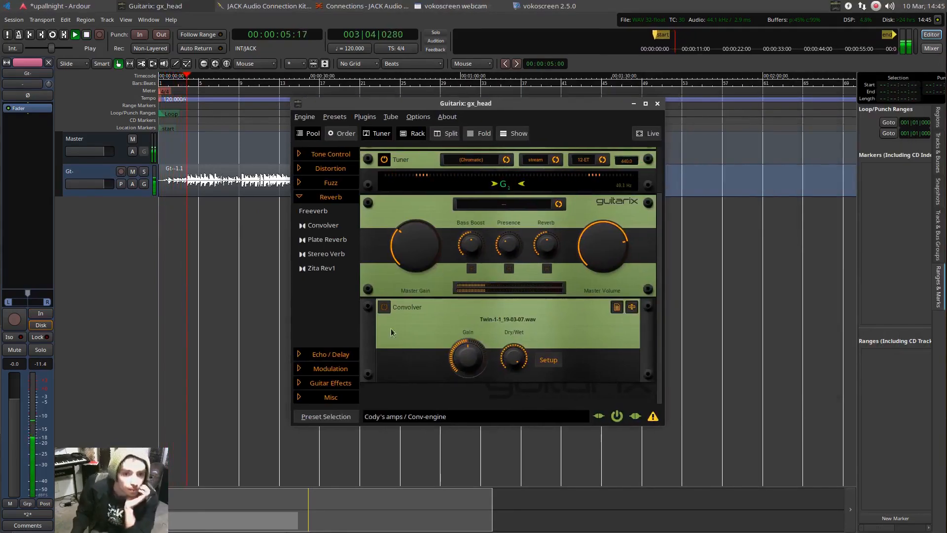
left_click(383, 308)
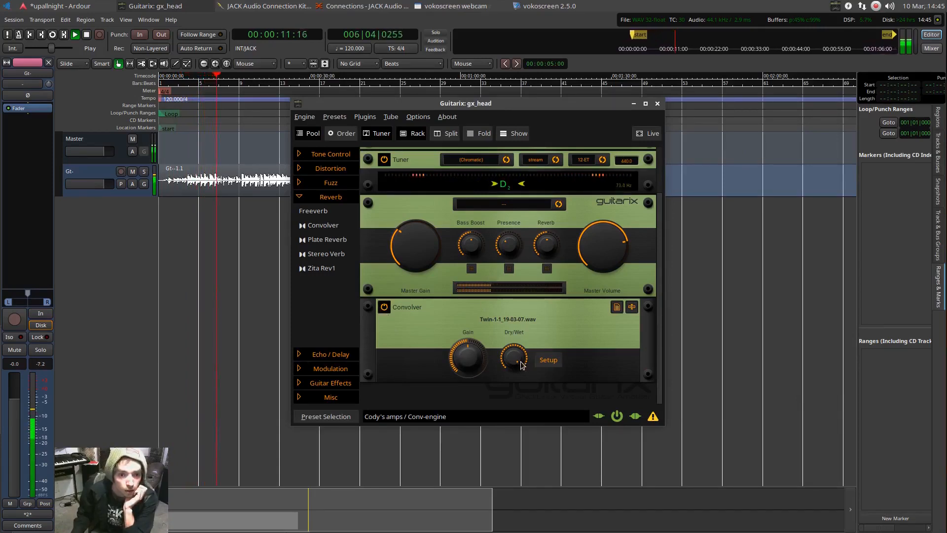
Step: Audition the Convolver during playback by varying its Gain, reducing Dry/Wet and toggling the effect off and on, leaving it on
left_click_drag(462, 352, 514, 294)
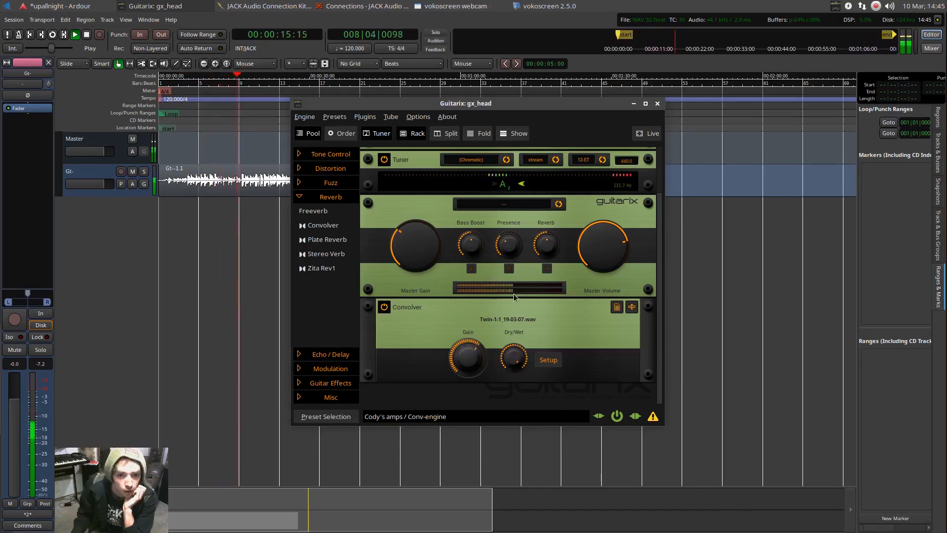
left_click_drag(469, 345, 470, 379)
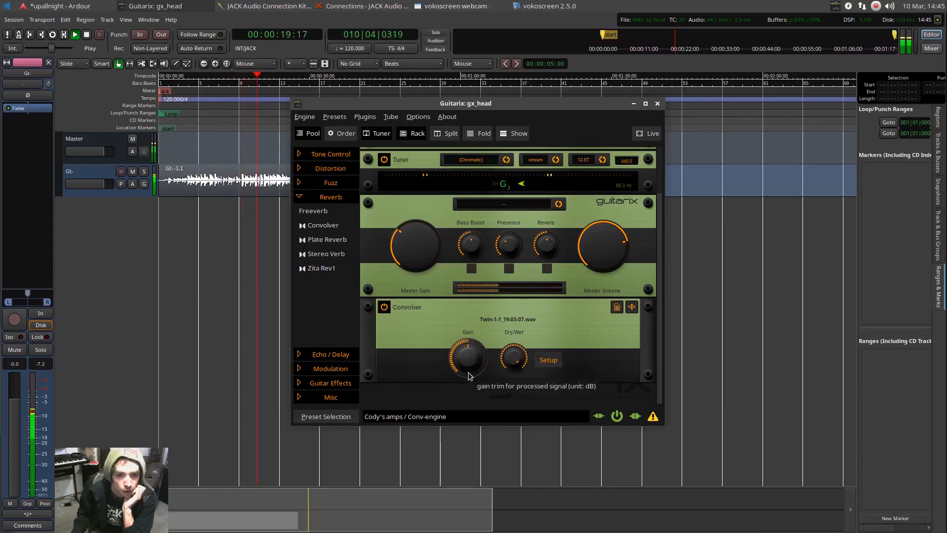
left_click(383, 308)
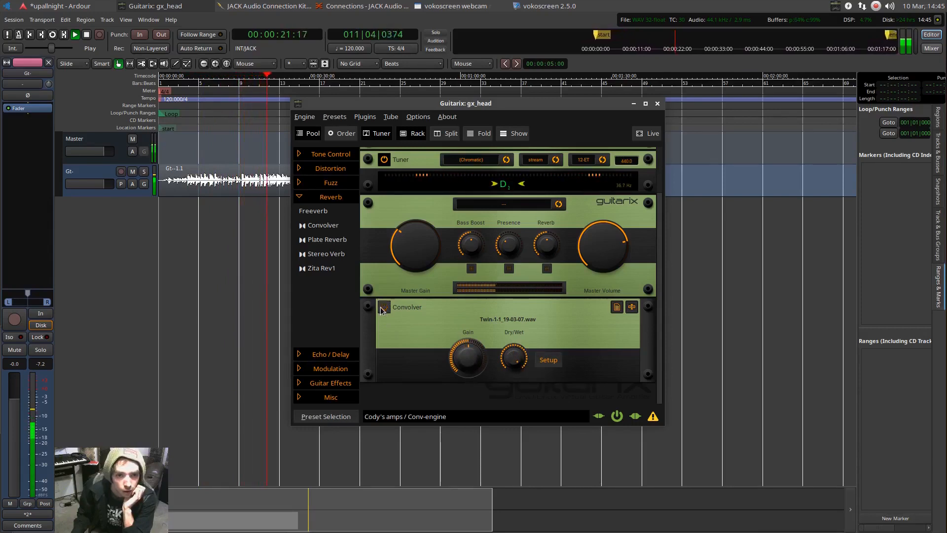
left_click(383, 308)
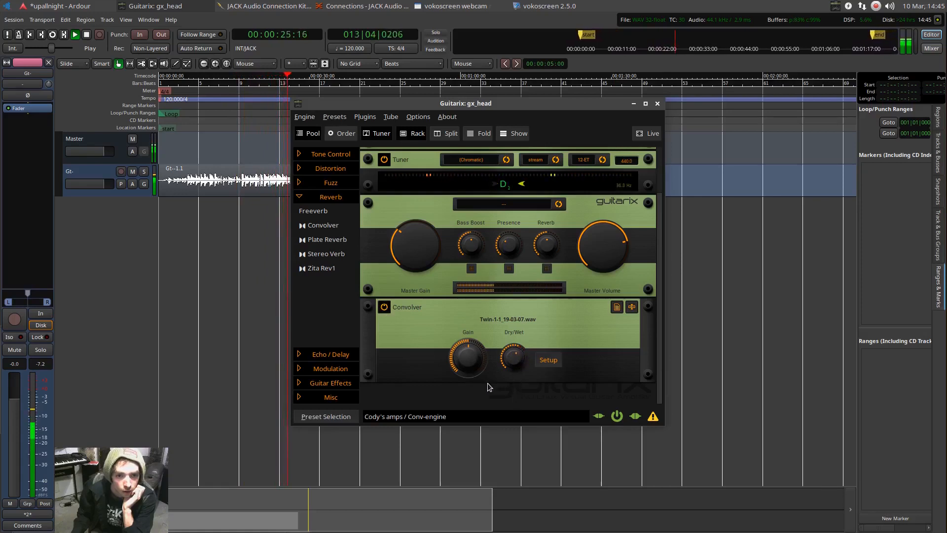
left_click(383, 307)
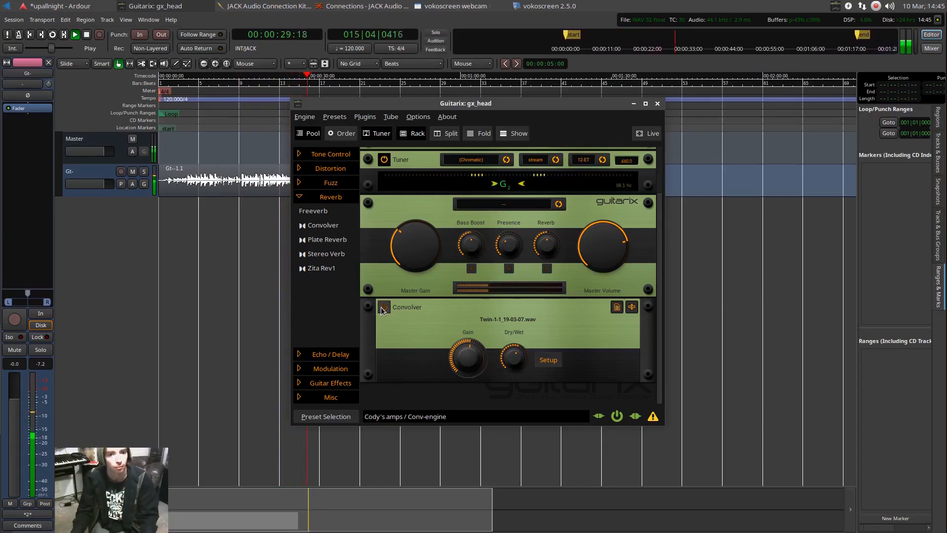
left_click(383, 308)
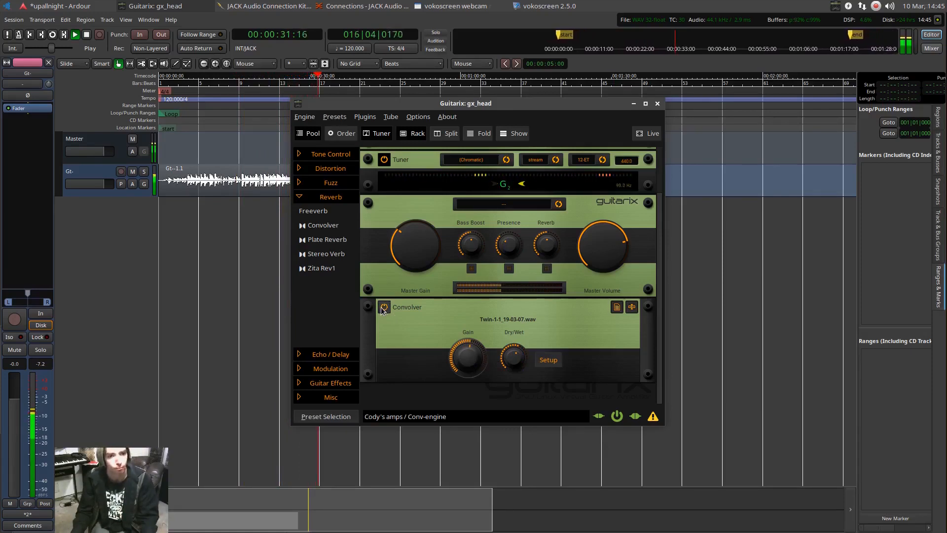
Step: Return to Ardour and stop the guitar track's playback
key("space")
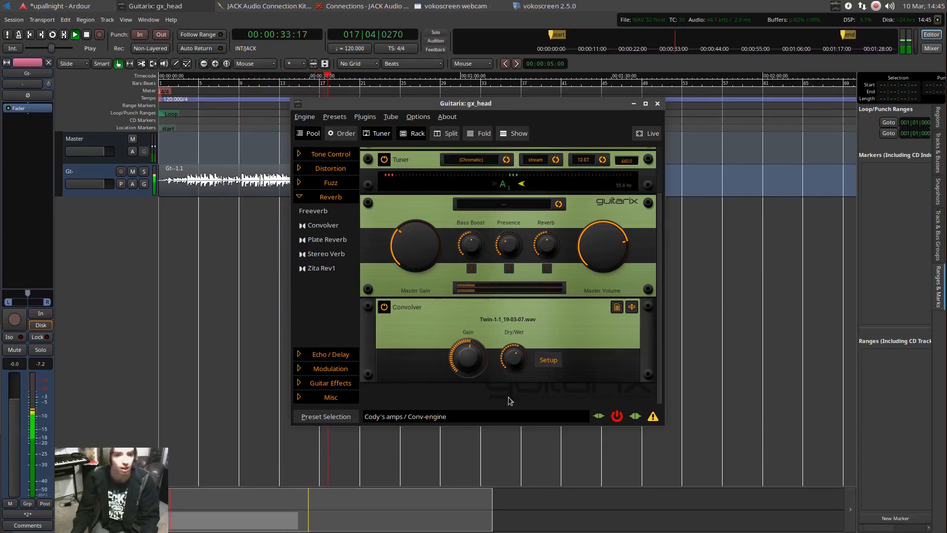
left_click(234, 322)
key("space")
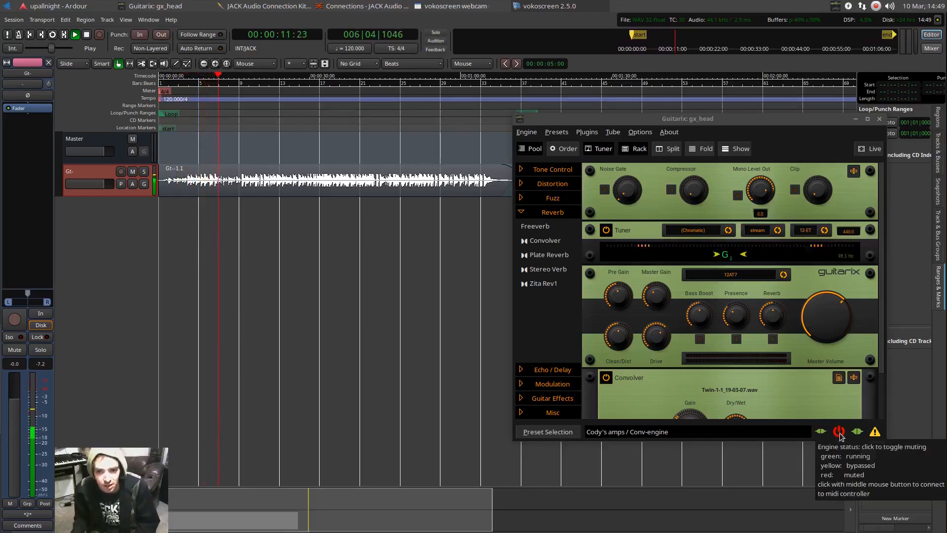
Step: Bypass the Convolver and try the 12ax7 feedback and 12AT7 feedback tube models, finishing on the 12AT7 tube
left_click(606, 378)
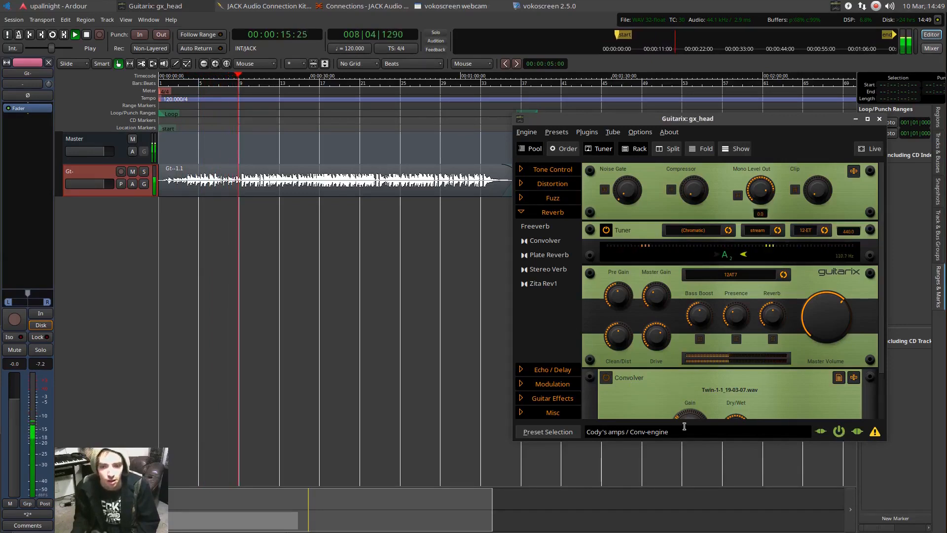
left_click(747, 278)
left_click(747, 278)
left_click(747, 277)
left_click(747, 277)
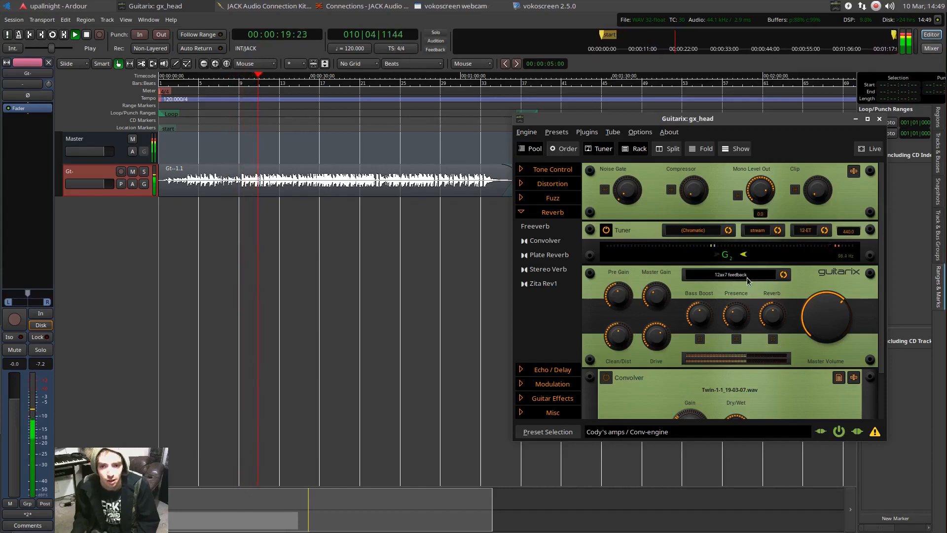
scroll(747, 277, "up", 1)
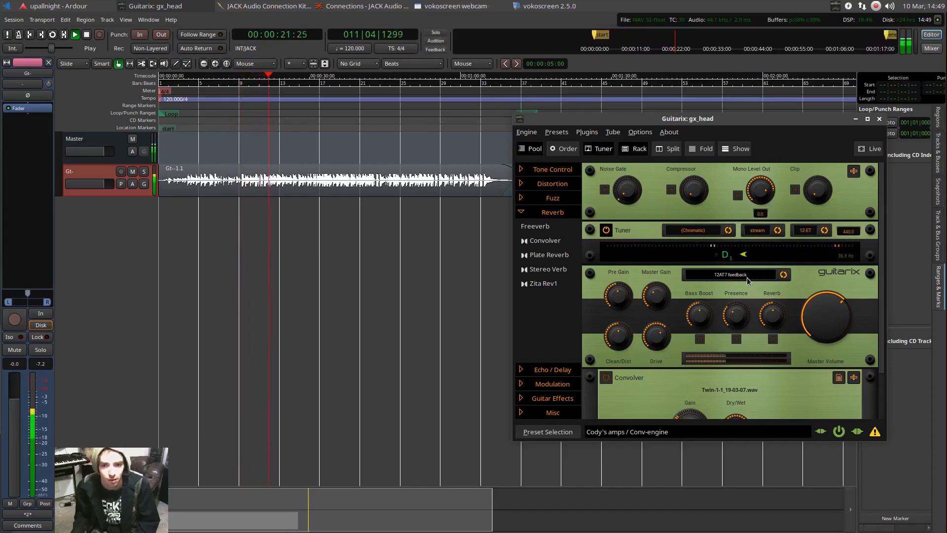
left_click(747, 277)
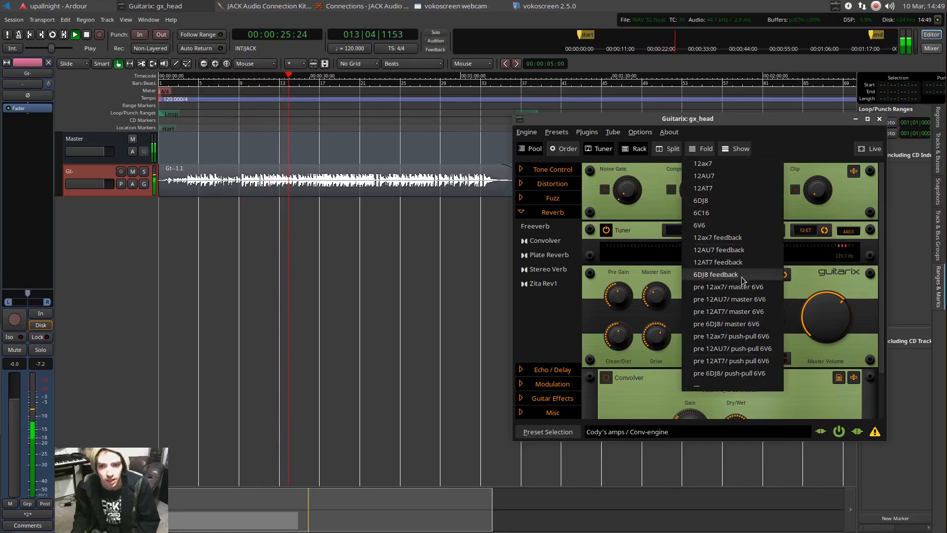
left_click(736, 187)
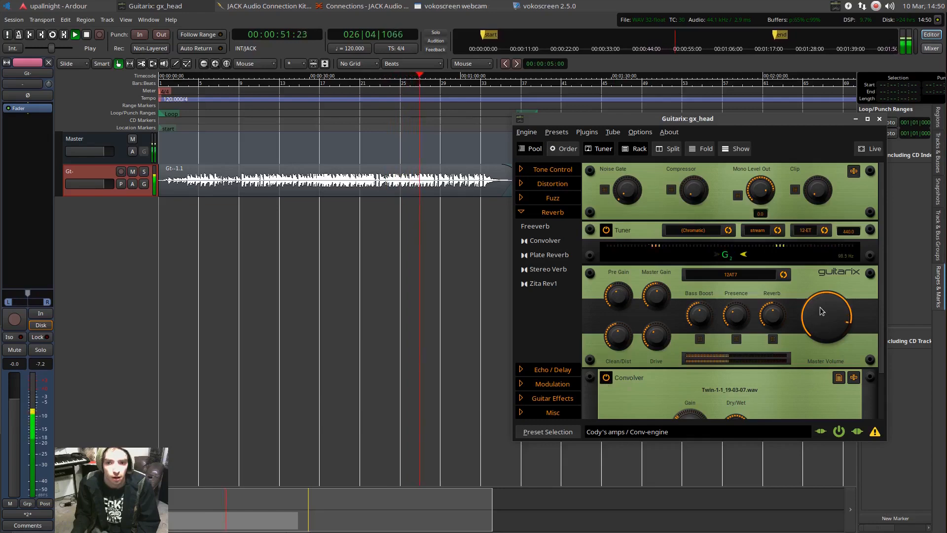
Step: Fine-tune the Convolver's Gain while the track plays
scroll(782, 390, "down", 3)
left_click_drag(685, 369, 688, 360)
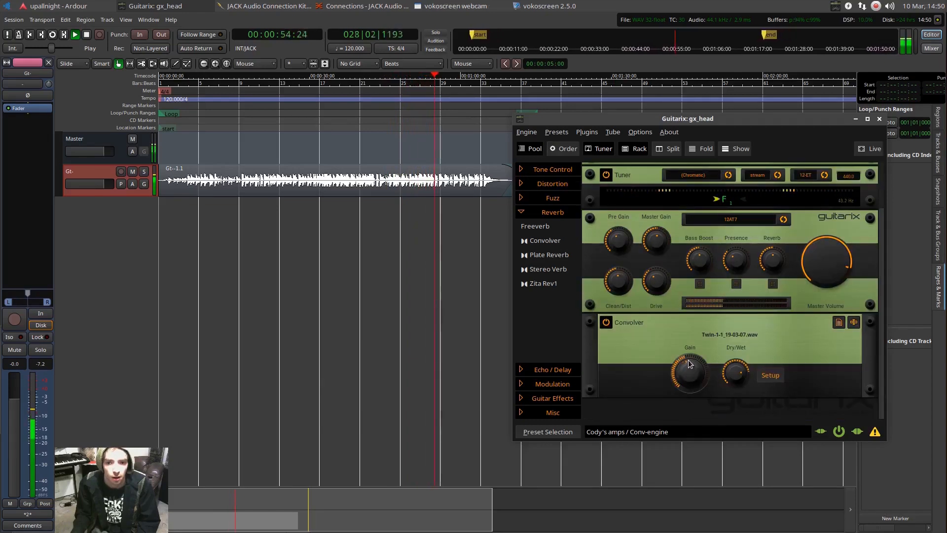
Step: Switch to Ardour's Mixer view and stop playback
left_click(937, 50)
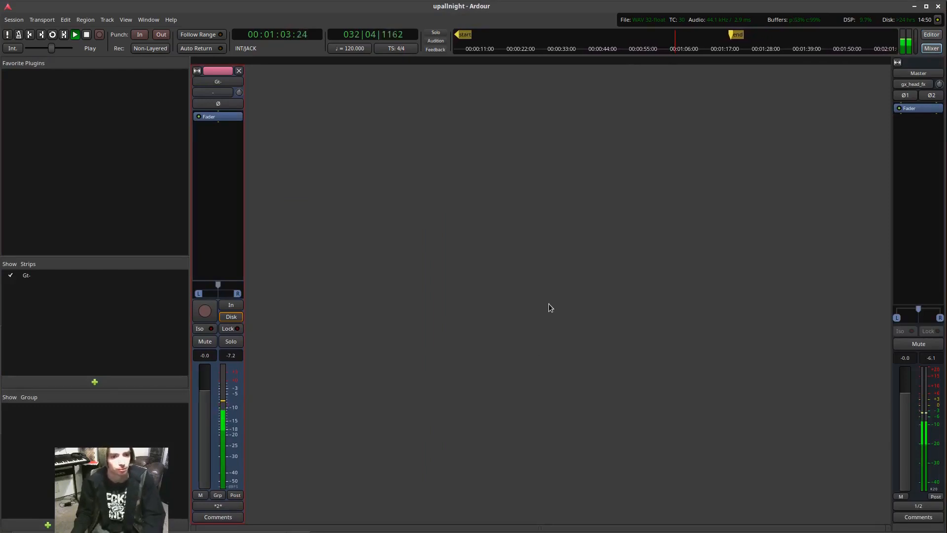
key("space")
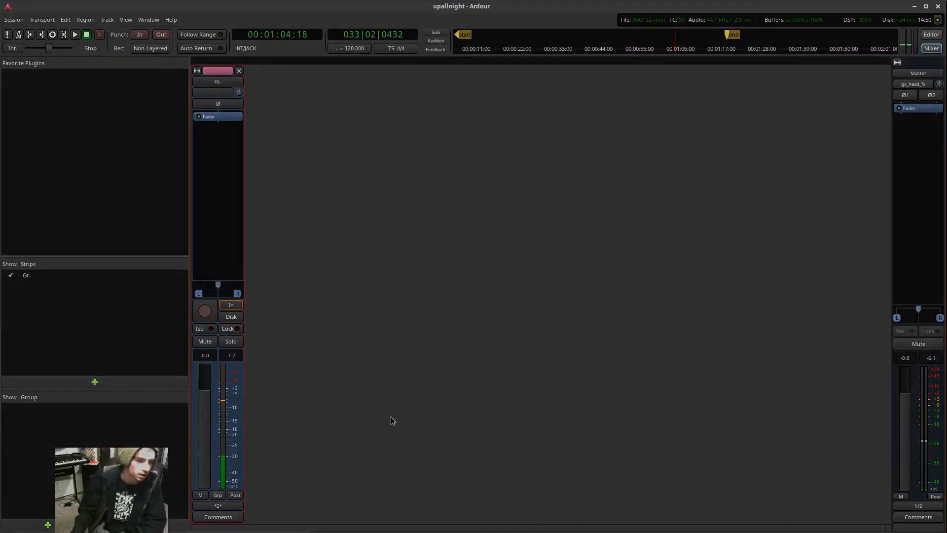